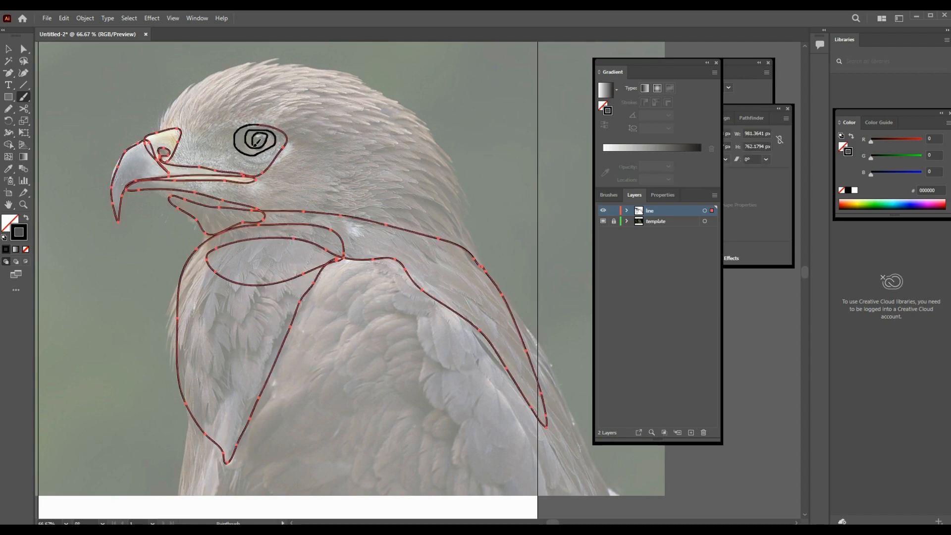
Step: Check the line drawing with the template photo hidden, show the photo again and delete the whole drawing from the line layer
key(v)
key(ctrl+shift+a)
click(603, 221)
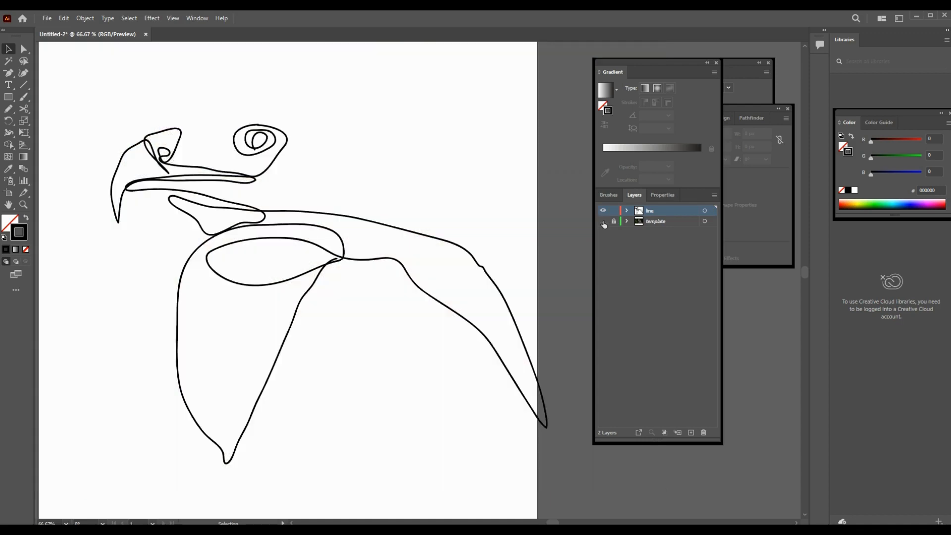
click(603, 221)
key(ctrl+a)
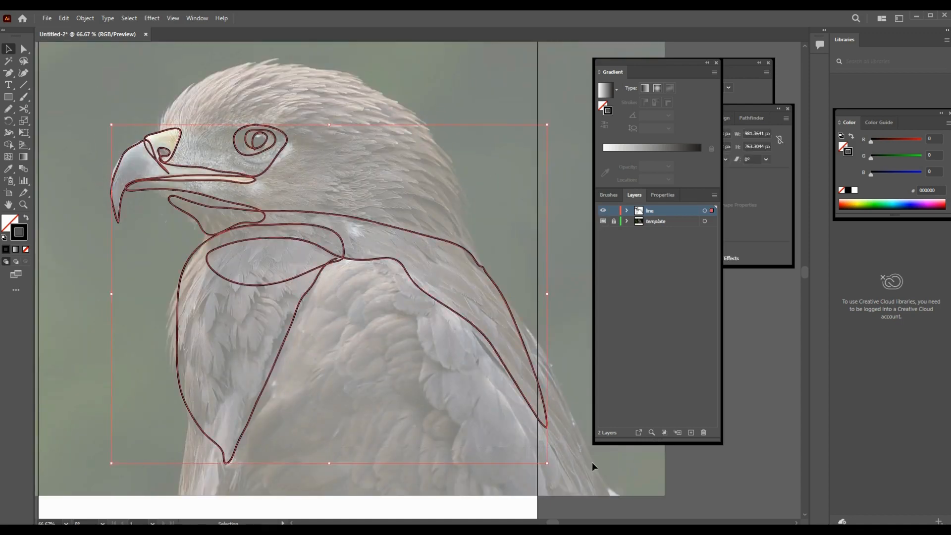
key(Delete)
Step: Paint one continuous line over the photo, tracing the eagle's beak, nostril, eye, crown and back of the neck
key(b)
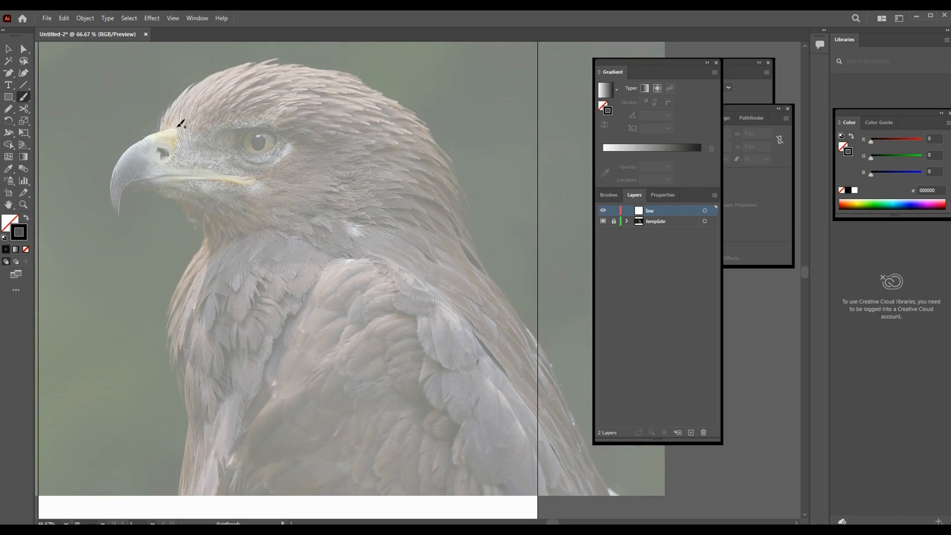
mouse_move(177, 128)
mouse_down()
mouse_move(144, 139)
mouse_move(163, 170)
mouse_move(259, 178)
mouse_move(134, 179)
mouse_move(121, 215)
mouse_move(113, 178)
mouse_move(122, 151)
mouse_move(149, 134)
mouse_move(175, 122)
mouse_move(184, 129)
mouse_move(174, 149)
mouse_move(158, 151)
mouse_move(204, 163)
mouse_move(226, 162)
mouse_move(248, 131)
mouse_move(267, 125)
mouse_move(281, 142)
mouse_move(248, 150)
mouse_move(263, 131)
mouse_move(268, 145)
mouse_move(254, 145)
mouse_move(254, 128)
mouse_move(234, 119)
mouse_move(166, 116)
mouse_move(200, 79)
mouse_move(241, 60)
mouse_move(333, 65)
mouse_move(395, 97)
mouse_move(442, 140)
mouse_move(452, 190)
mouse_move(510, 307)
mouse_up()
key(v)
key(ctrl+shift+a)
Step: Compare the traced line with the eagle photo by switching the template's visibility, leaving it hidden, and view the full artboard
click(603, 222)
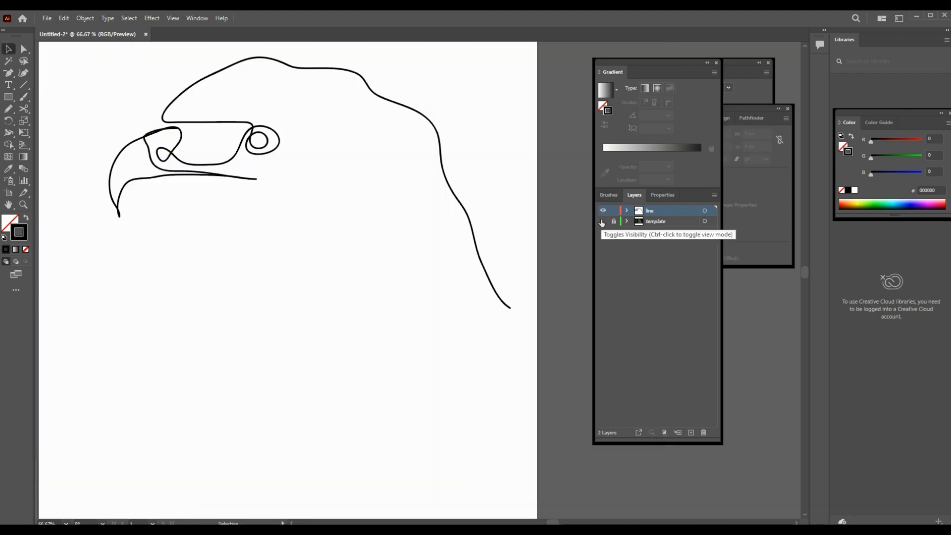
click(602, 222)
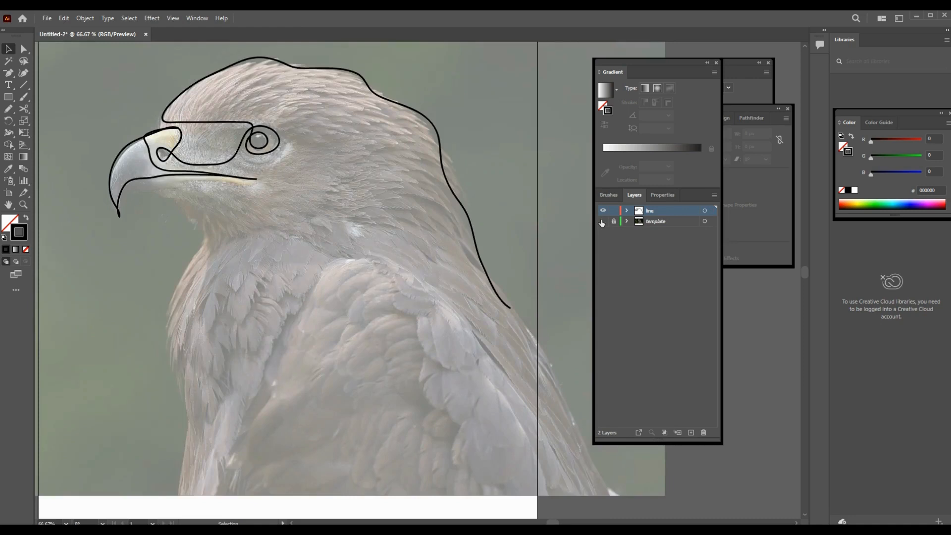
click(602, 221)
click(602, 220)
click(602, 220)
click(599, 221)
click(602, 221)
key(z)
alt+click(448, 300)
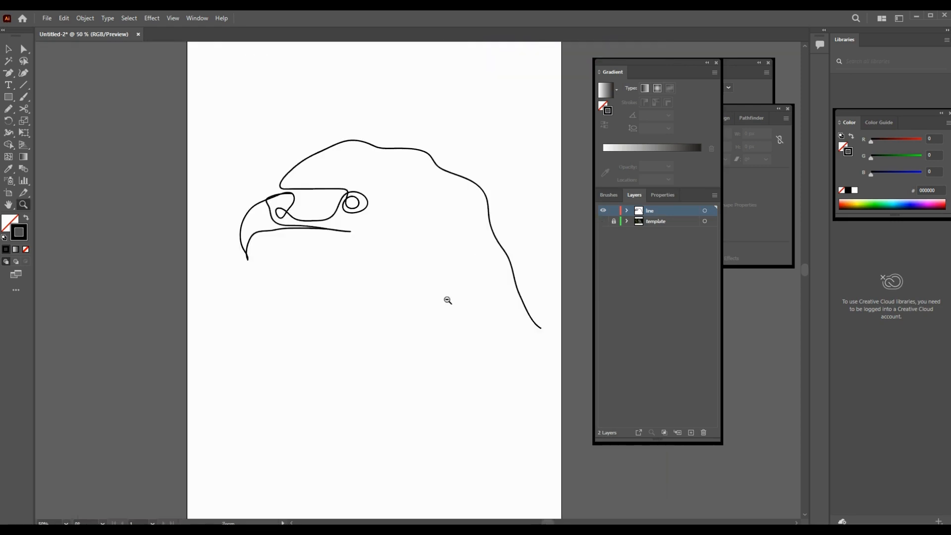
alt+click(504, 292)
drag(424, 302, 393, 267)
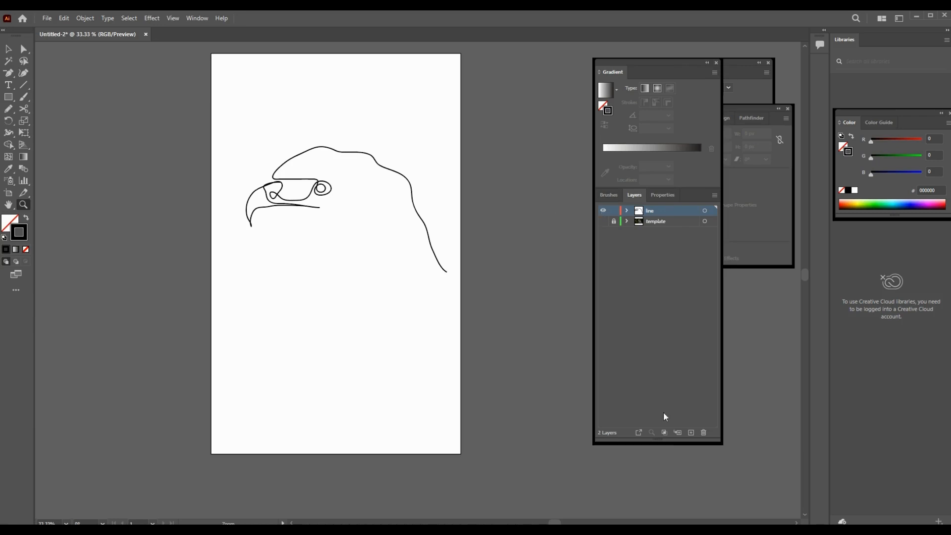
Step: Hide the line layer, show the template and add a new layer named "second line"
click(603, 211)
click(602, 221)
click(691, 432)
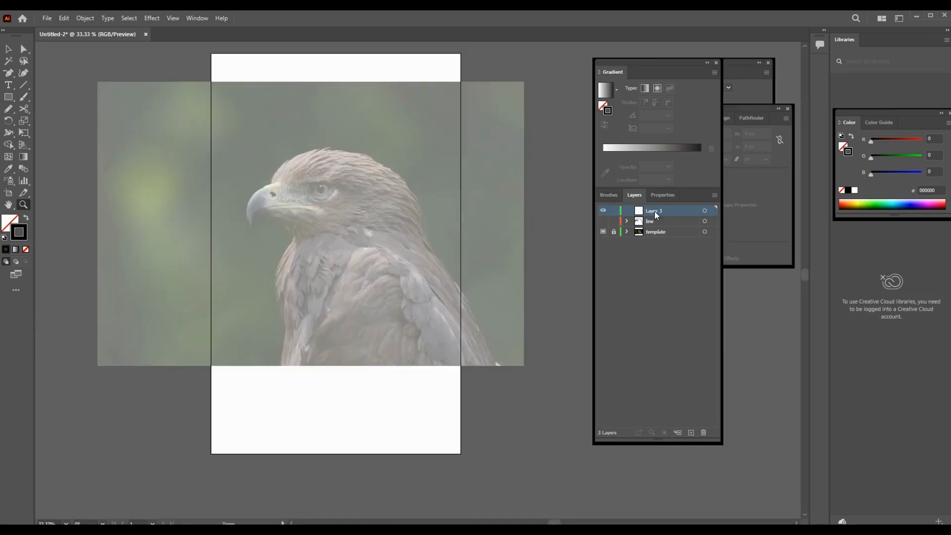
drag(652, 62, 438, 62)
double_click(440, 211)
text(fi)
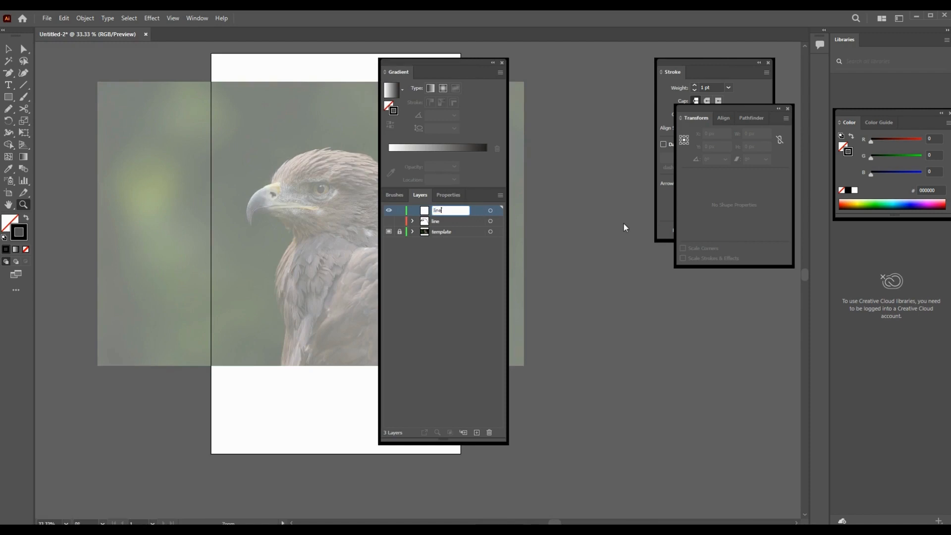
key(Return)
drag(429, 62, 649, 64)
Step: Trace the eagle's jaw, beak, nostril, feathered head outline and eye in a continuous line on the second line layer
click(371, 238)
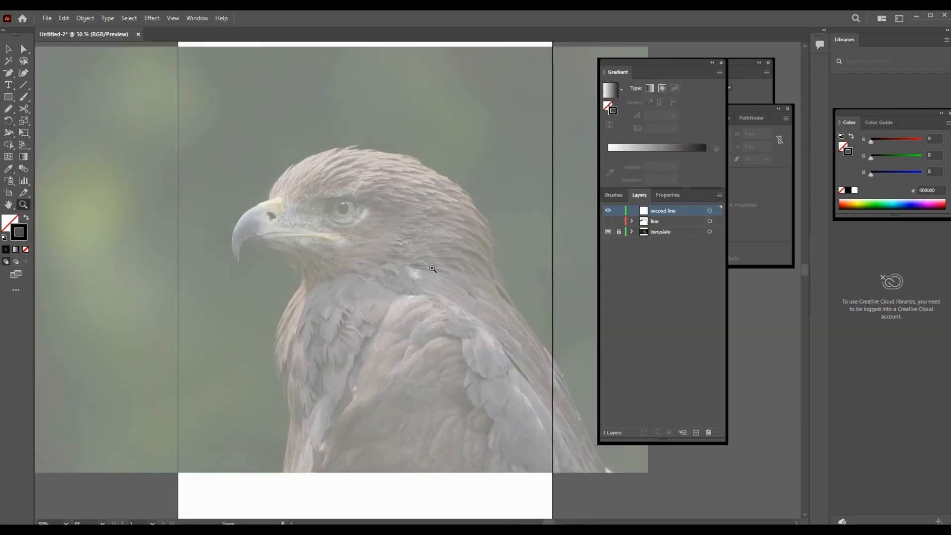
click(429, 267)
key(b)
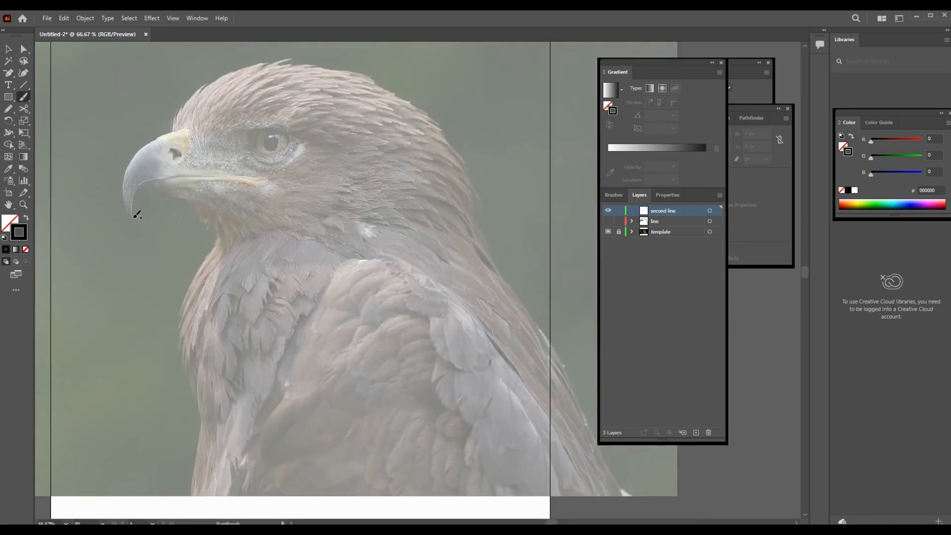
mouse_move(267, 228)
mouse_down()
mouse_move(163, 188)
mouse_move(195, 191)
mouse_move(138, 191)
mouse_up()
key(ctrl+z)
mouse_move(264, 227)
mouse_down()
mouse_move(166, 190)
mouse_move(193, 189)
mouse_move(286, 222)
mouse_move(295, 198)
mouse_move(284, 178)
mouse_move(180, 174)
mouse_up()
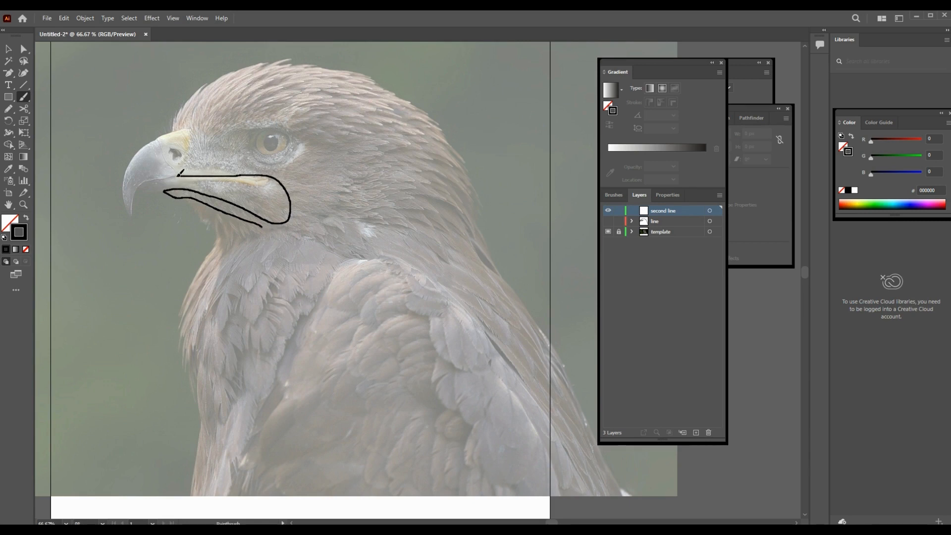
mouse_move(180, 173)
mouse_down()
mouse_move(135, 188)
mouse_move(132, 217)
mouse_move(123, 182)
mouse_move(153, 142)
mouse_move(172, 170)
mouse_move(183, 150)
mouse_move(175, 149)
mouse_move(190, 168)
mouse_move(274, 180)
mouse_move(136, 187)
mouse_up()
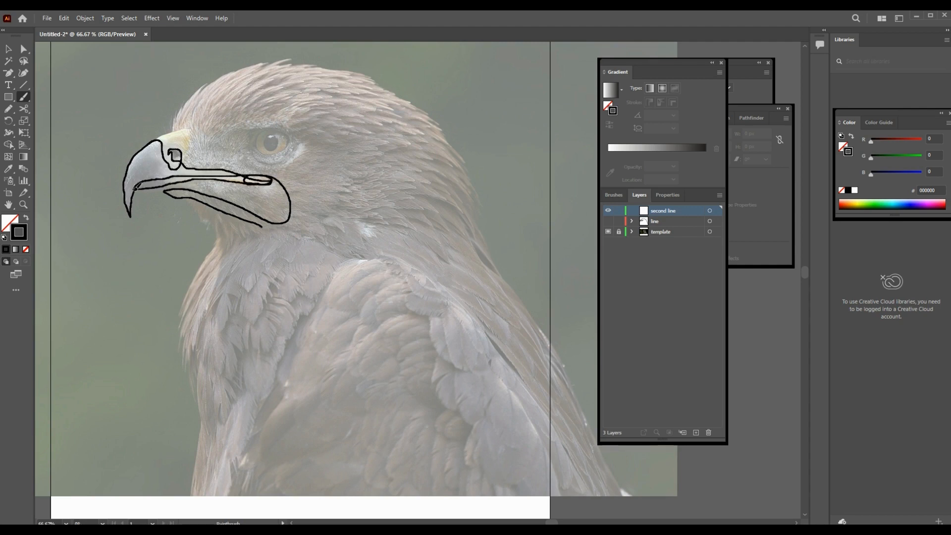
mouse_move(136, 187)
mouse_down()
mouse_move(159, 148)
mouse_move(196, 128)
mouse_move(177, 115)
mouse_move(214, 85)
mouse_move(293, 58)
mouse_move(329, 61)
mouse_move(427, 118)
mouse_move(485, 250)
mouse_move(446, 254)
mouse_move(289, 162)
mouse_move(300, 135)
mouse_move(256, 124)
mouse_move(262, 160)
mouse_move(295, 140)
mouse_move(270, 124)
mouse_move(262, 148)
mouse_move(286, 144)
mouse_move(271, 150)
mouse_move(264, 141)
mouse_move(283, 134)
mouse_up()
key(v)
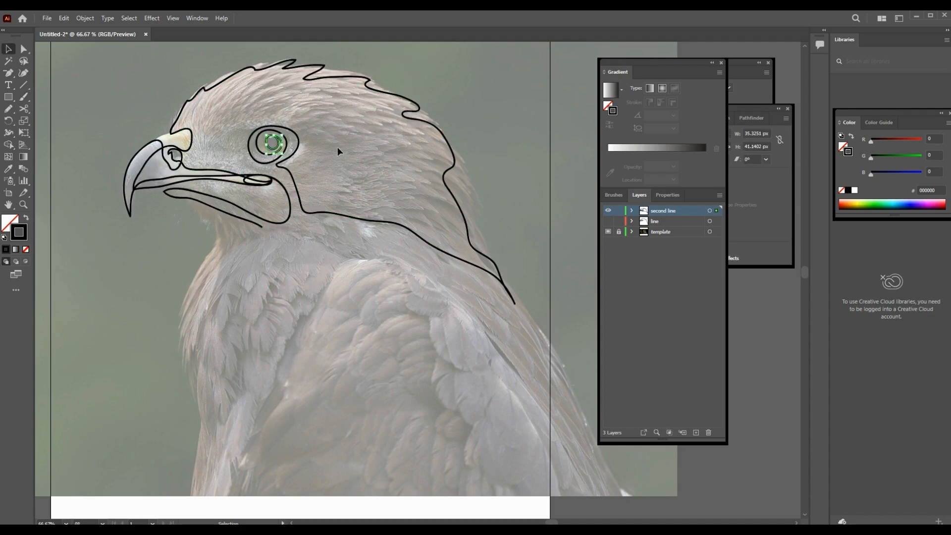
Step: Review the second line drawing with the template photo hidden and shown
click(608, 232)
click(609, 232)
click(509, 207)
click(609, 232)
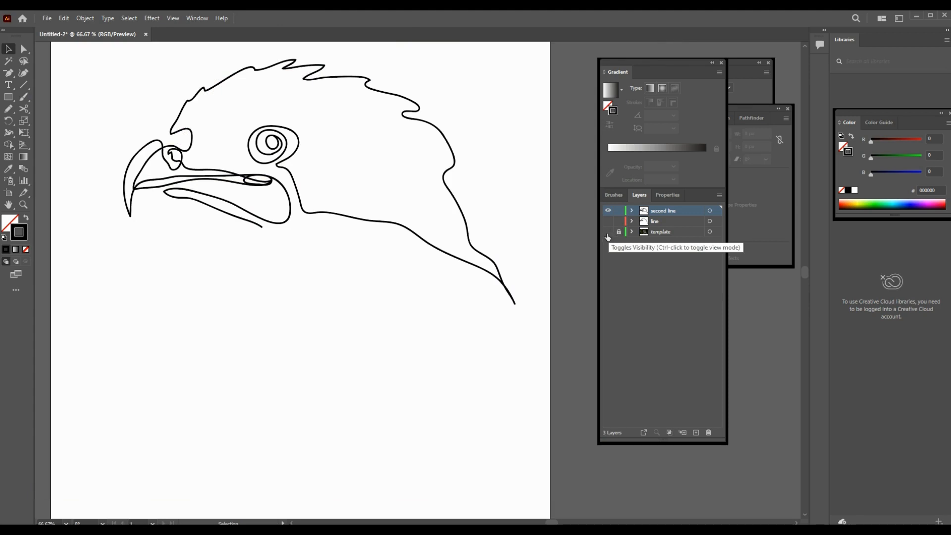
click(608, 231)
click(608, 232)
Step: Delete the traced head and its leftover eye stroke from the second line layer, with the template photo shown
click(609, 211)
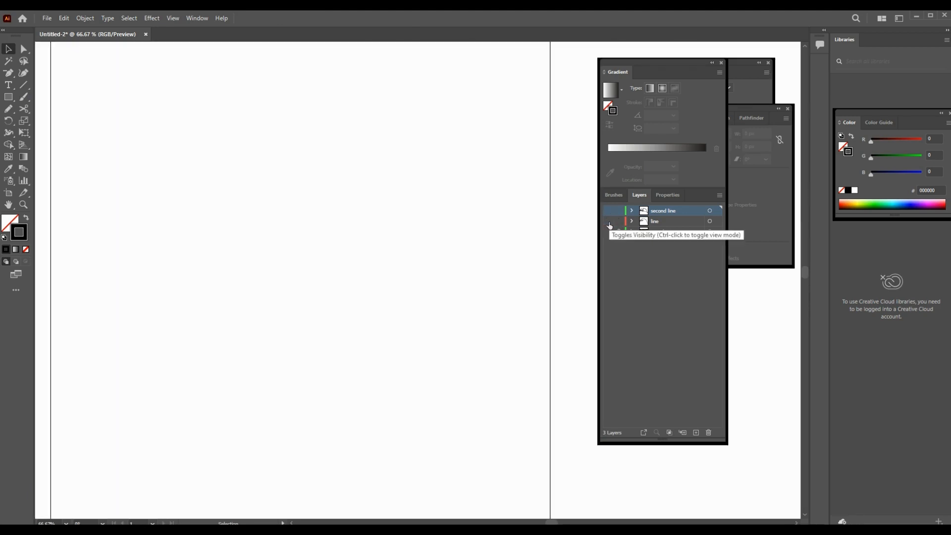
click(608, 232)
click(608, 221)
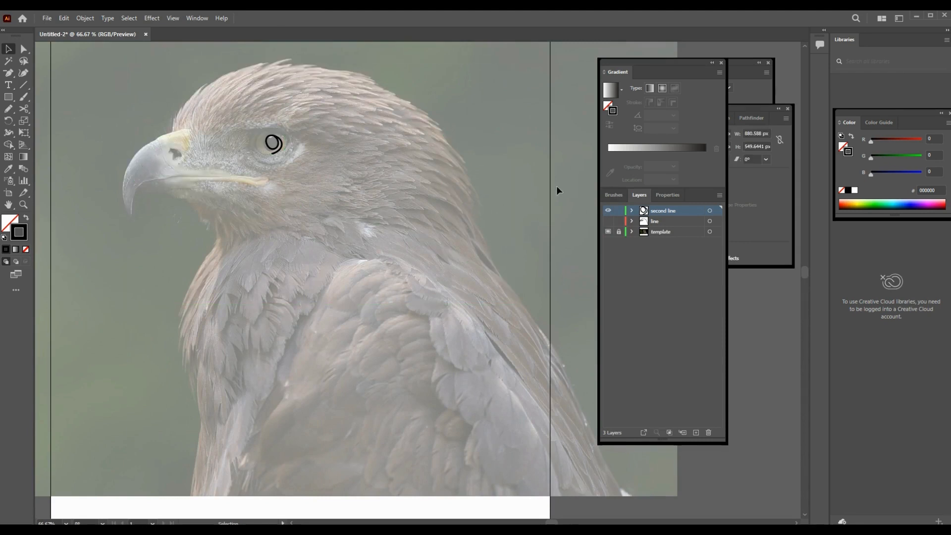
click(276, 154)
key(Delete)
Step: Retrace the eagle on the second line layer with the Paintbrush: eye, sharp brow, beak, crown and back of the neck
key(b)
mouse_move(276, 135)
mouse_down()
mouse_move(263, 151)
mouse_move(277, 151)
mouse_move(295, 140)
mouse_move(289, 124)
mouse_move(268, 127)
mouse_move(241, 150)
mouse_move(269, 161)
mouse_move(298, 148)
mouse_move(293, 126)
mouse_move(319, 103)
mouse_move(208, 140)
mouse_move(272, 179)
mouse_move(260, 182)
mouse_move(138, 187)
mouse_move(166, 175)
mouse_move(267, 175)
mouse_move(179, 164)
mouse_move(162, 135)
mouse_move(131, 168)
mouse_move(132, 213)
mouse_move(154, 176)
mouse_move(182, 162)
mouse_move(194, 121)
mouse_move(159, 133)
mouse_move(215, 80)
mouse_move(266, 64)
mouse_move(319, 63)
mouse_move(405, 97)
mouse_move(442, 129)
mouse_move(486, 260)
mouse_move(504, 282)
mouse_up()
key(v)
click(571, 198)
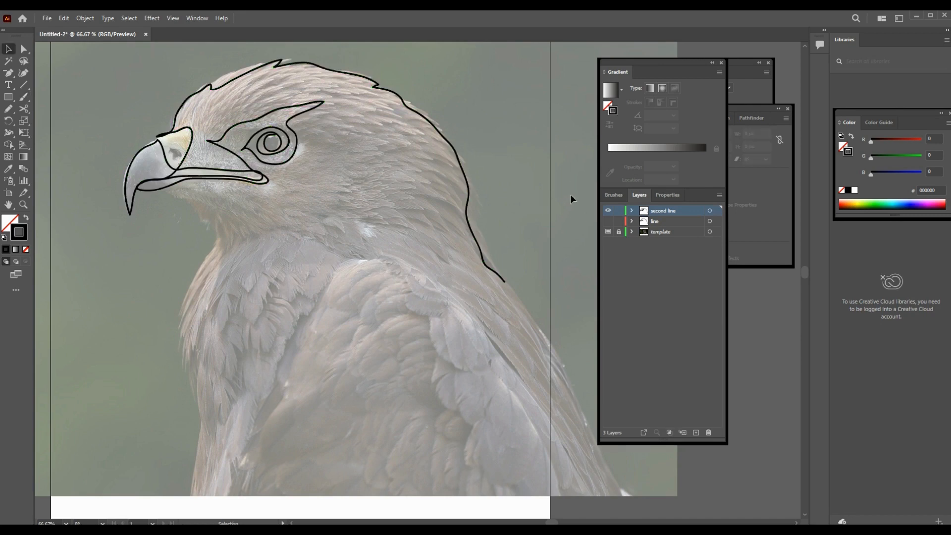
Step: Hide the template photo and check the second line drawing against the line layer, leaving the line layer hidden
click(609, 232)
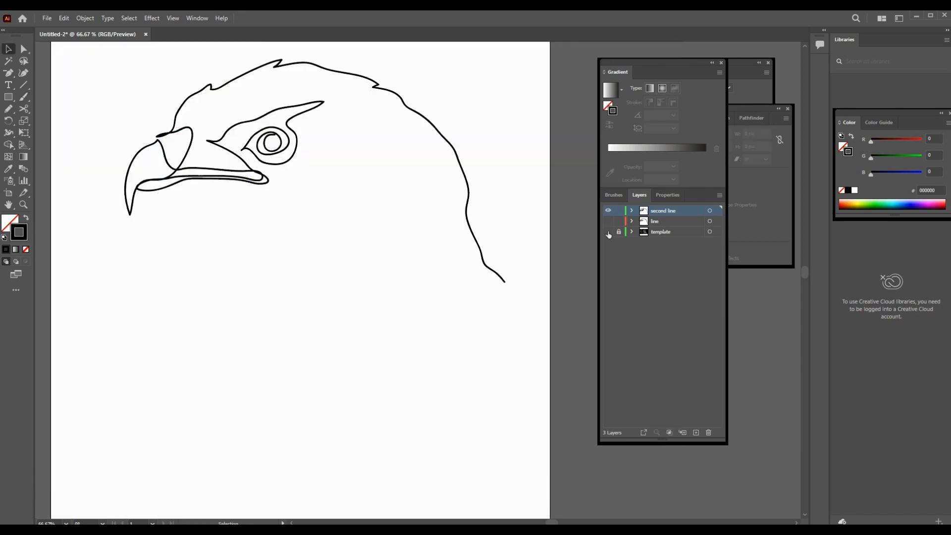
click(607, 221)
click(608, 221)
key(z)
alt+click(469, 250)
Step: Flip the second line drawing horizontally so the head faces right, and move it slightly up and right
key(v)
click(685, 223)
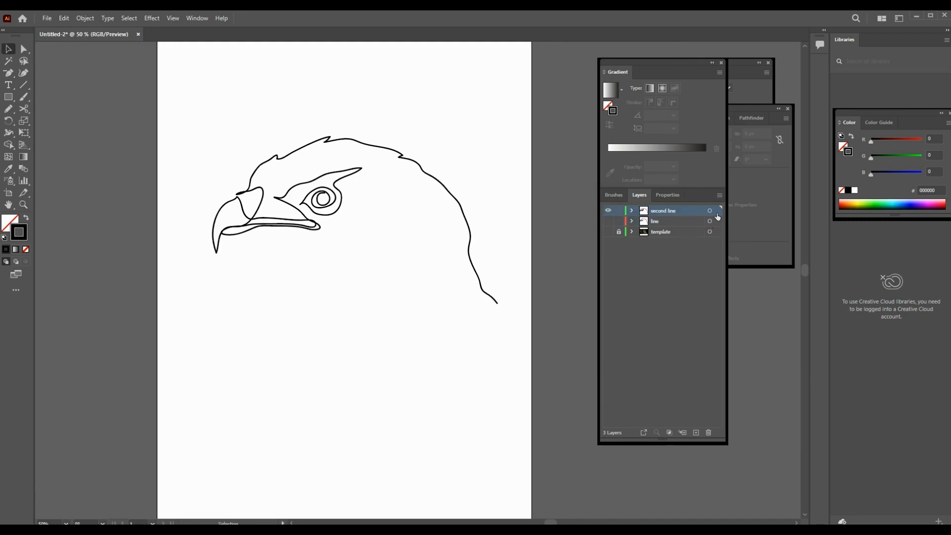
click(717, 212)
click(762, 105)
click(761, 104)
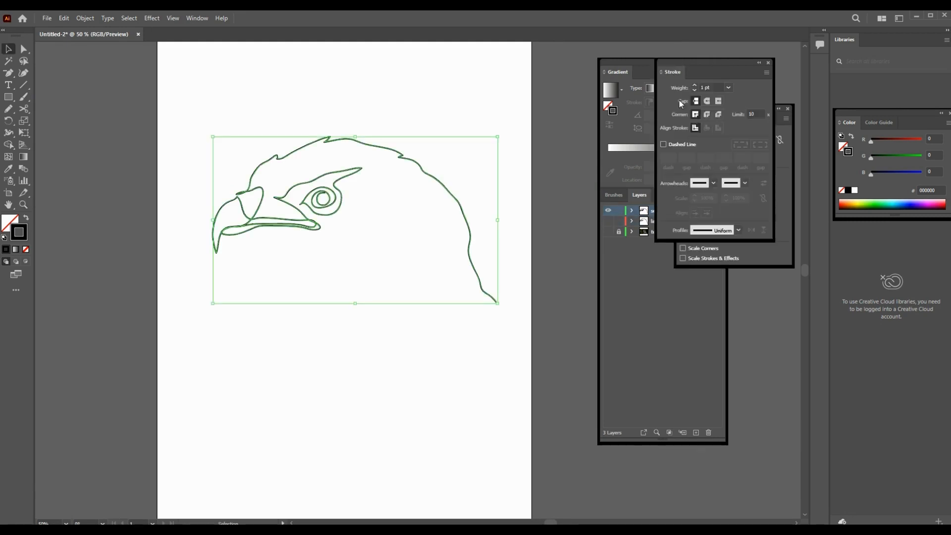
click(664, 195)
click(681, 266)
click(424, 318)
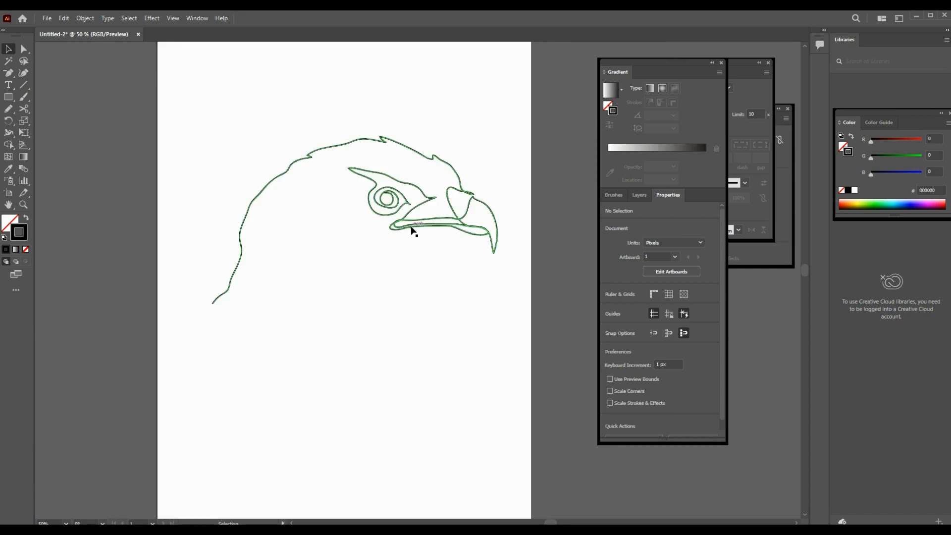
drag(412, 229, 433, 205)
Step: Show the line layer and move its left-facing eagle head down and left of the flipped head
click(637, 196)
click(608, 221)
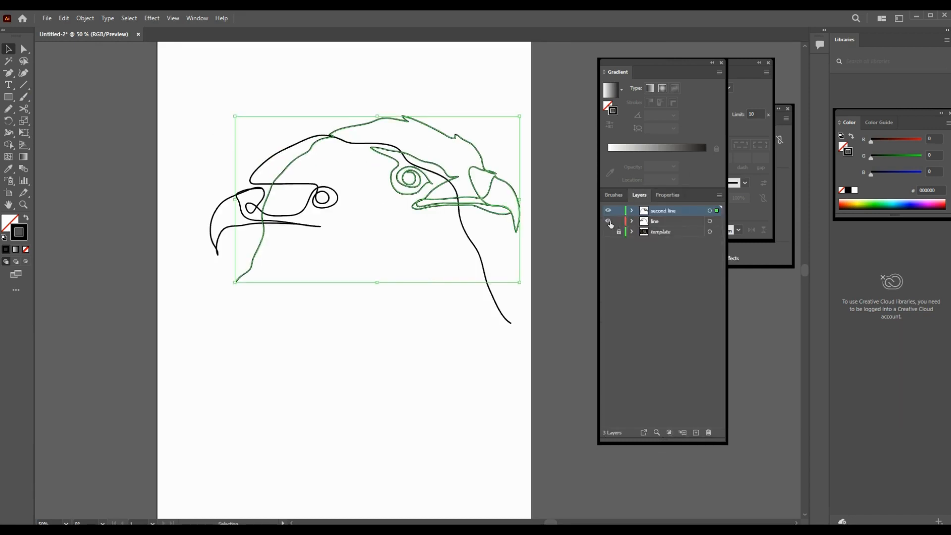
click(710, 221)
click(474, 325)
drag(484, 277, 454, 312)
click(492, 282)
Step: Move the right-facing eagle head straight up so it sits higher above the left-facing one
key(z)
alt+click(480, 312)
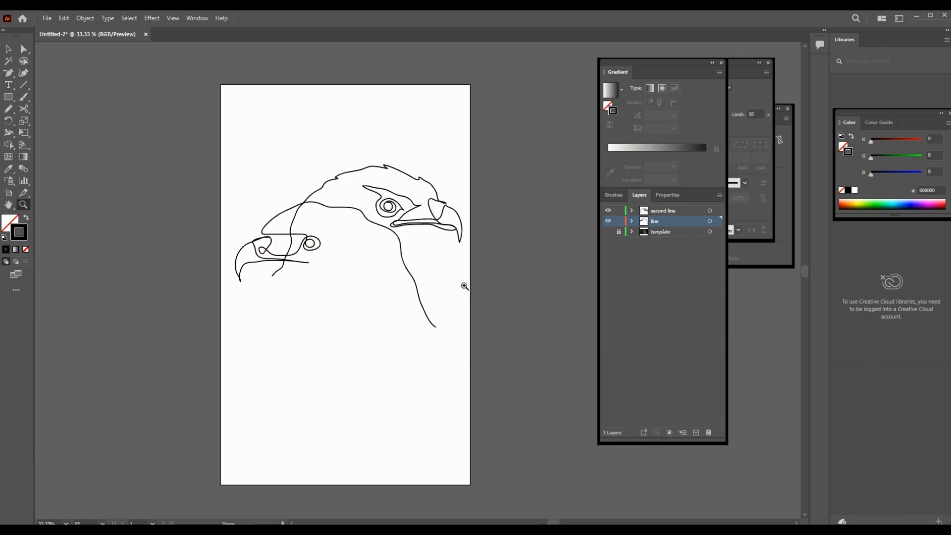
key(v)
drag(431, 227, 430, 201)
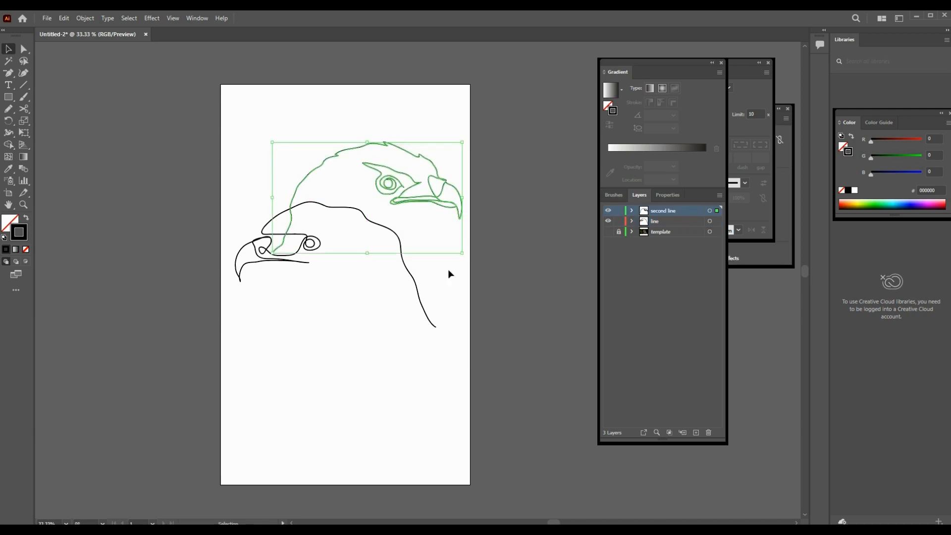
click(458, 295)
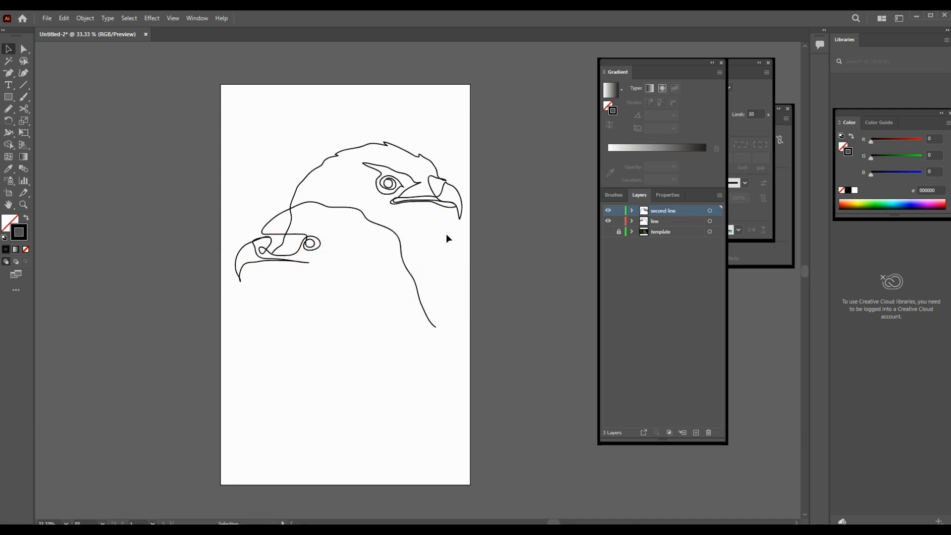
Step: Scale the right-facing eagle head down slightly and move it up a little
click(414, 202)
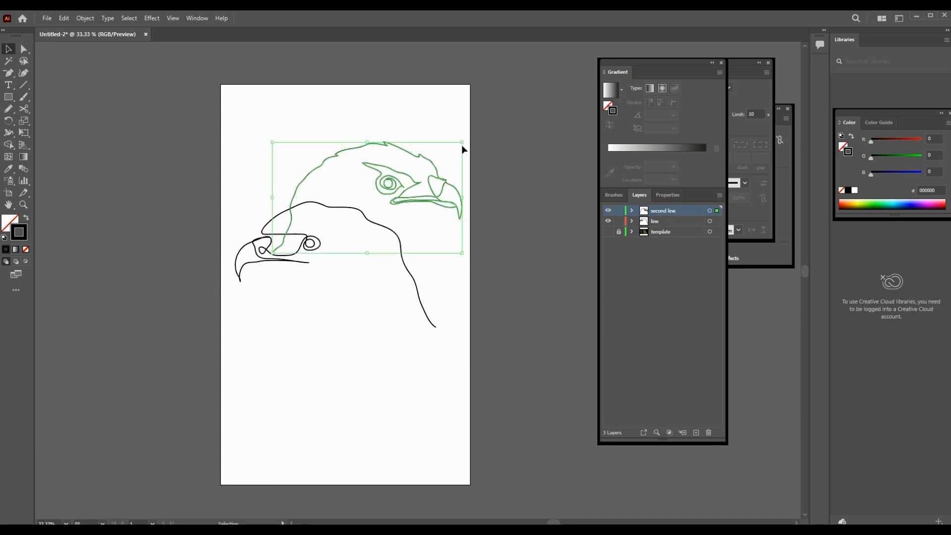
drag(462, 146, 445, 154)
drag(398, 208, 405, 187)
Step: Move both eagle heads together down the artboard
drag(233, 147, 404, 354)
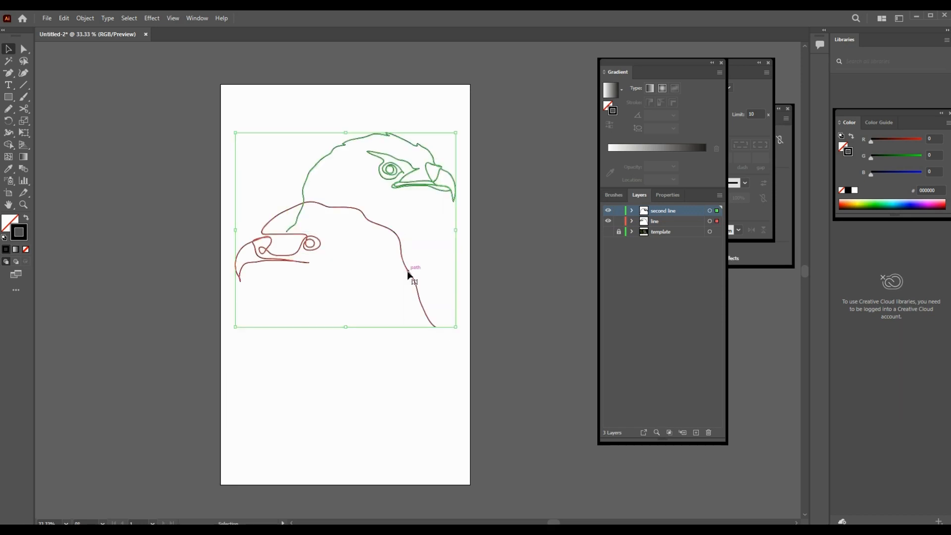
drag(410, 275, 409, 300)
click(525, 276)
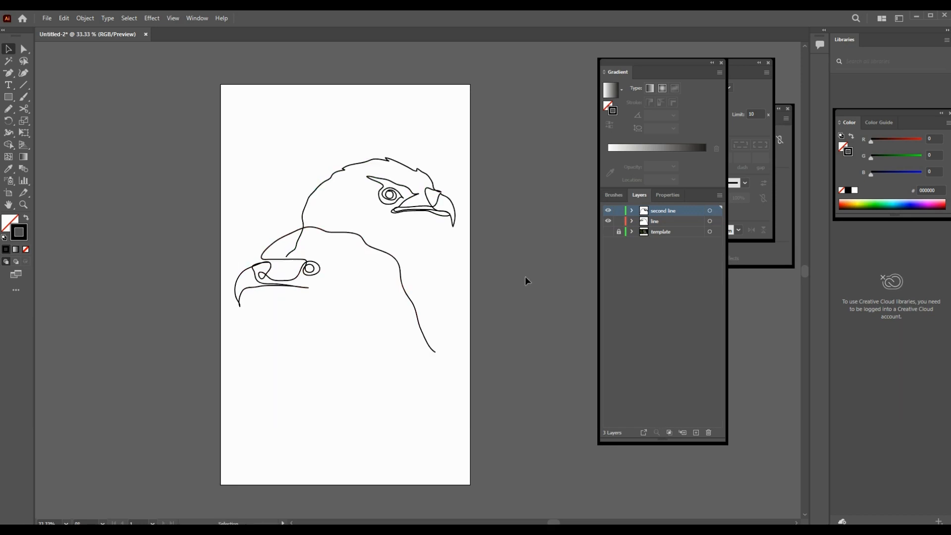
Step: Rotate the left-facing eagle head slightly clockwise and position it so its brow meets the other head's neck line
click(424, 333)
drag(435, 358, 430, 368)
click(402, 391)
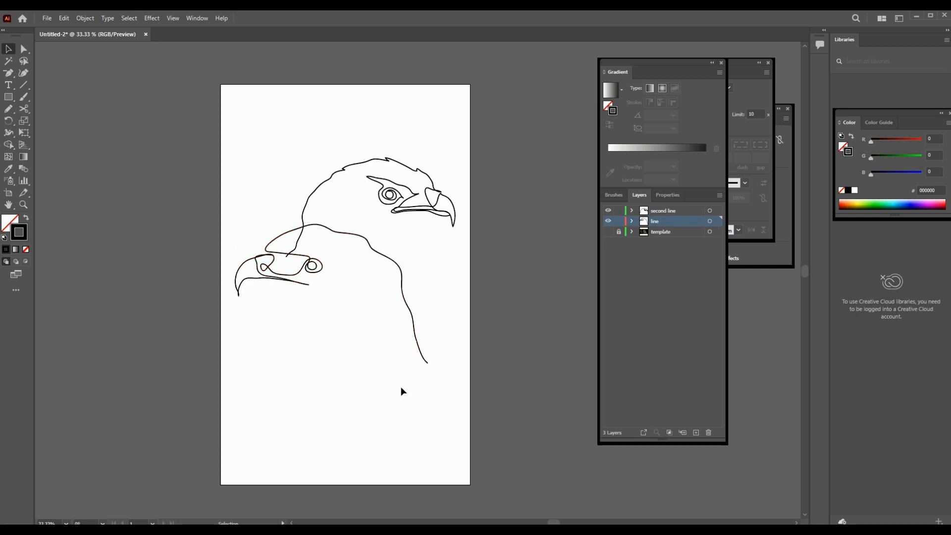
drag(408, 310, 423, 326)
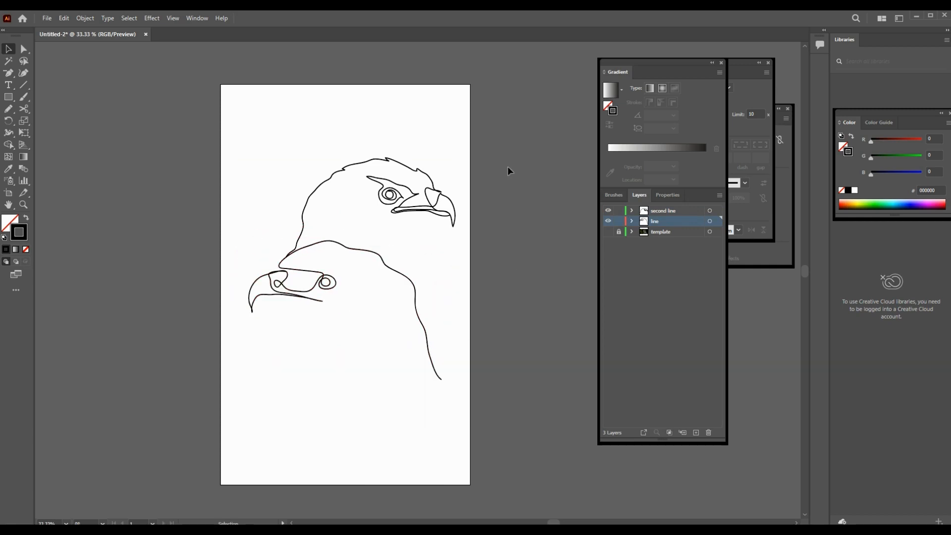
Step: Move both eagle heads together slightly up and left to center them on the artboard
drag(227, 128, 372, 335)
drag(429, 321, 405, 311)
drag(410, 312, 409, 303)
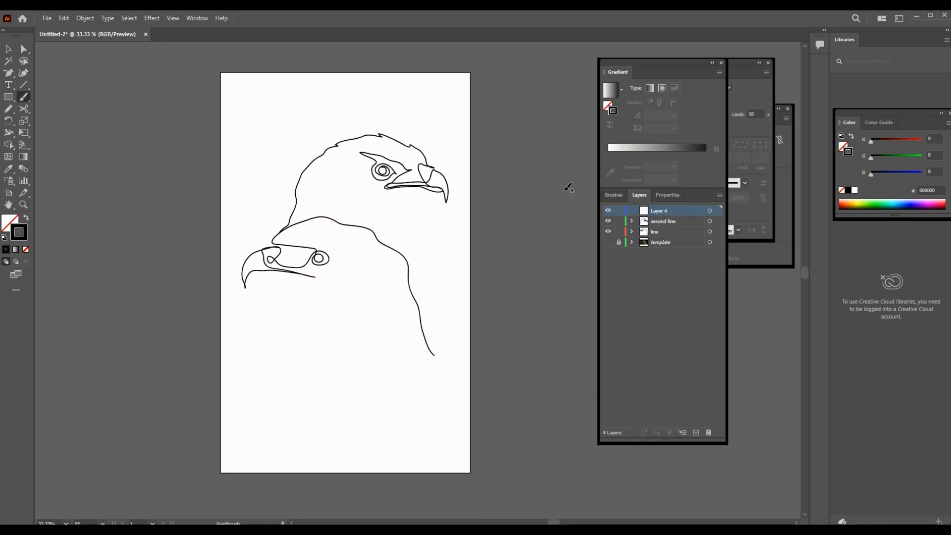
Step: Open the Artistic_Ink brush library and choose the fourth ink splatter brush for the Paintbrush
click(613, 195)
mouse_move(649, 340)
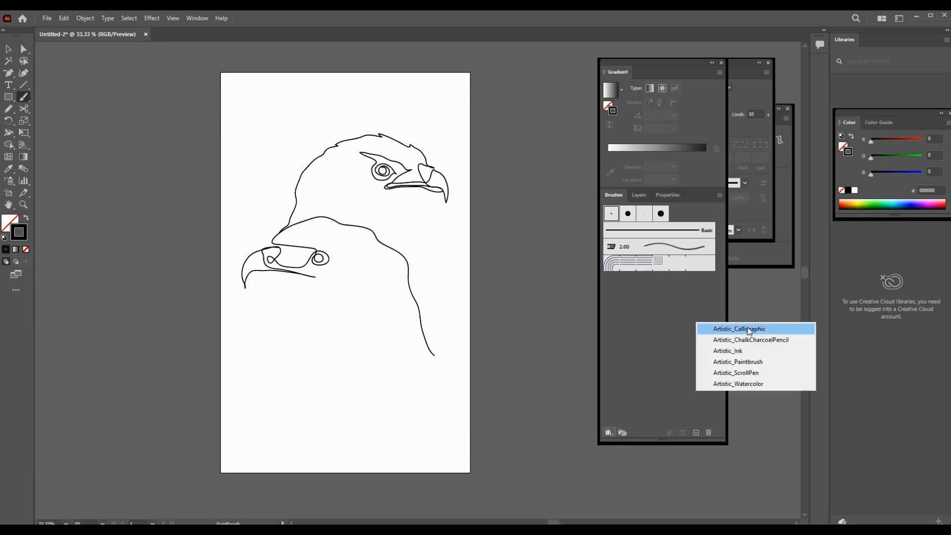
click(749, 351)
drag(568, 212, 584, 477)
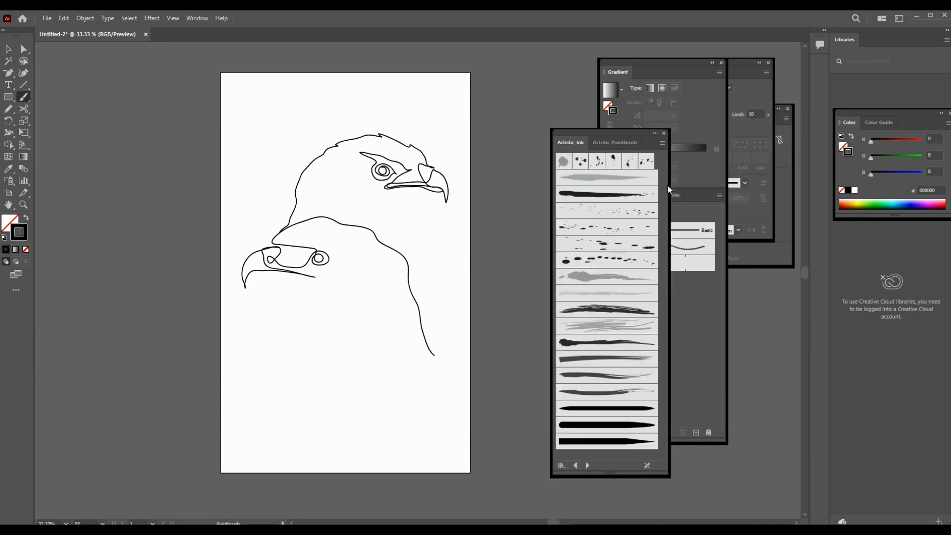
click(613, 161)
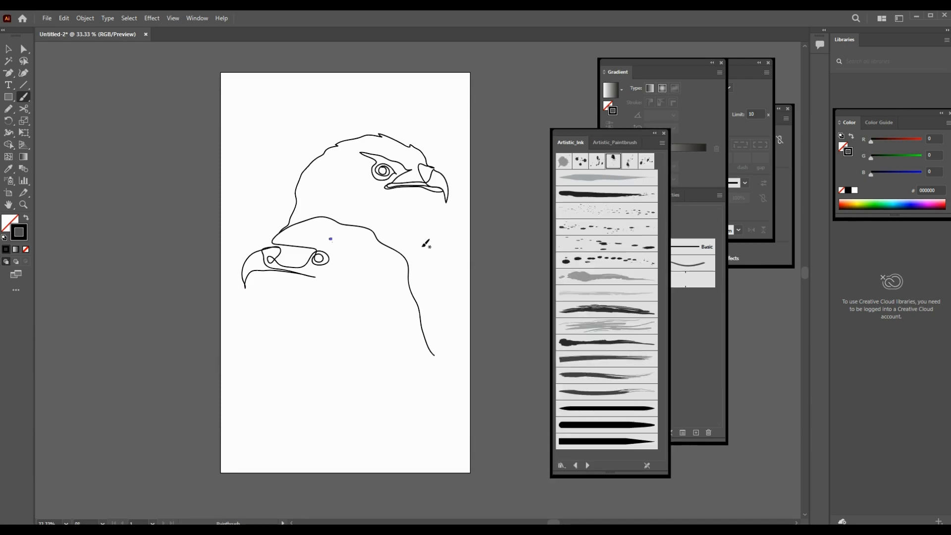
Step: Load a rough dry-brush library and paint a 40 pt black stroke diagonally across both eagle heads
click(688, 167)
click(669, 195)
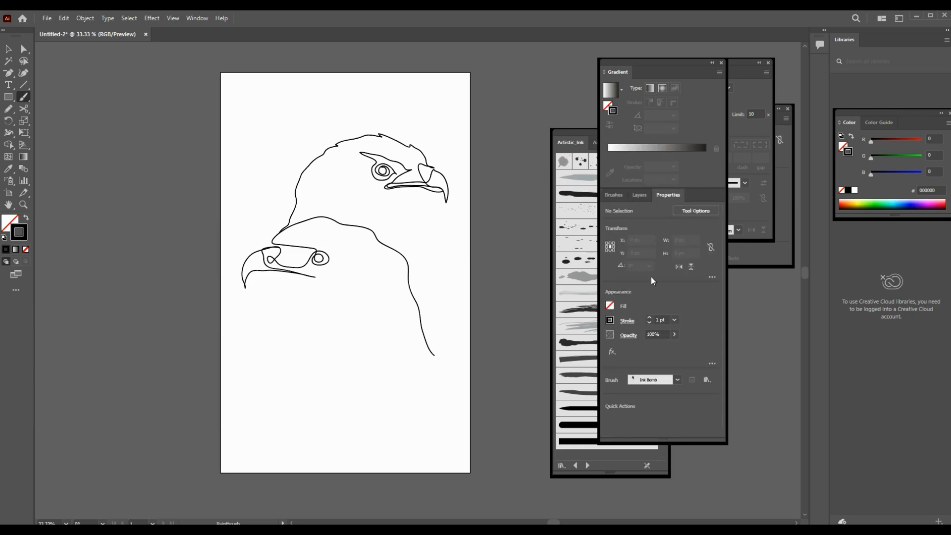
click(595, 276)
key(v)
click(589, 466)
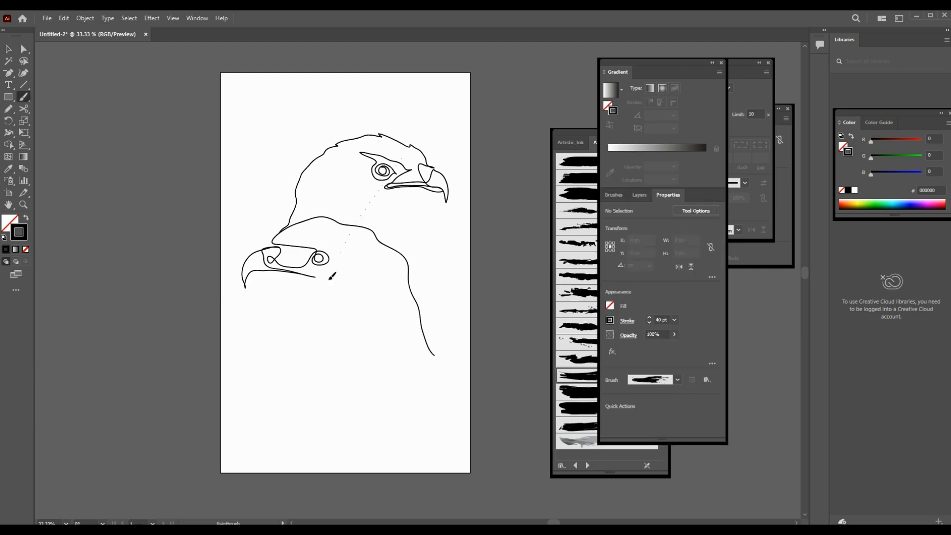
drag(401, 158, 297, 333)
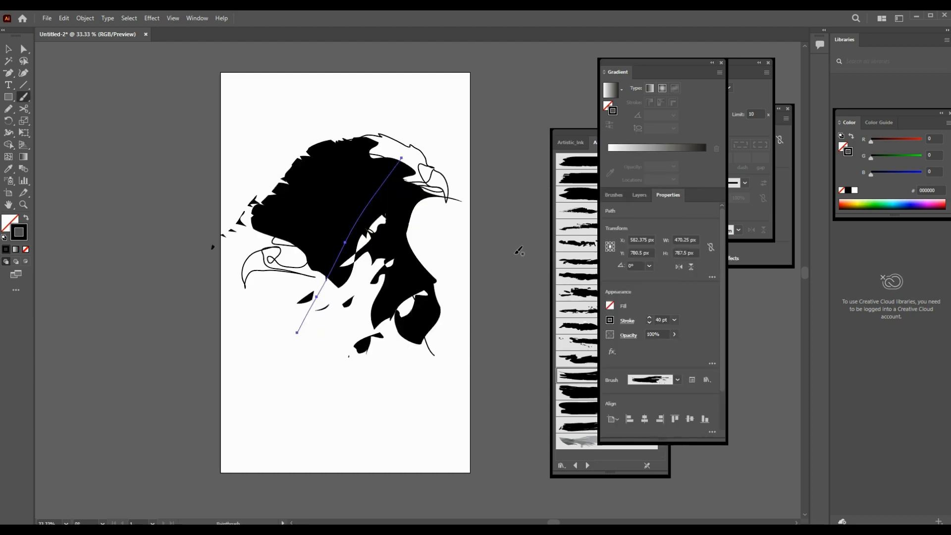
Step: Set the brush stroke's opacity to 25% and shift it slightly down and right behind the eagle heads
key(v)
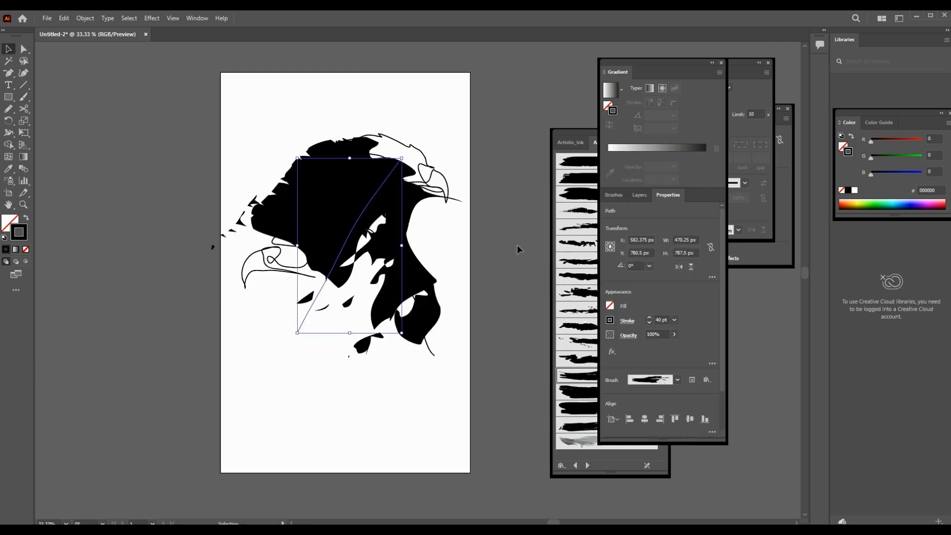
click(673, 335)
drag(674, 346, 641, 347)
drag(421, 276, 424, 281)
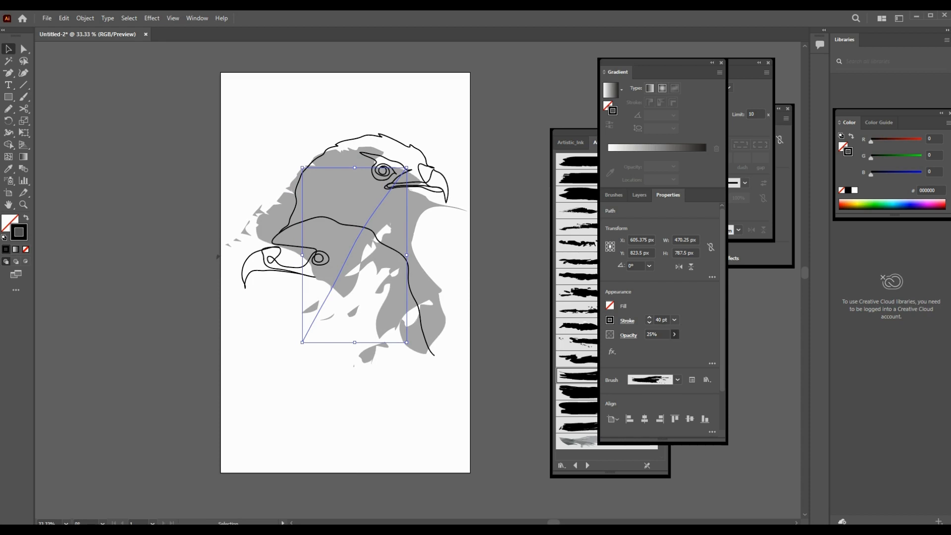
Step: Recolour the brush stroke tan (c69c6d) and deselect it
scroll(656, 334, down, 4)
click(611, 320)
click(543, 369)
click(498, 301)
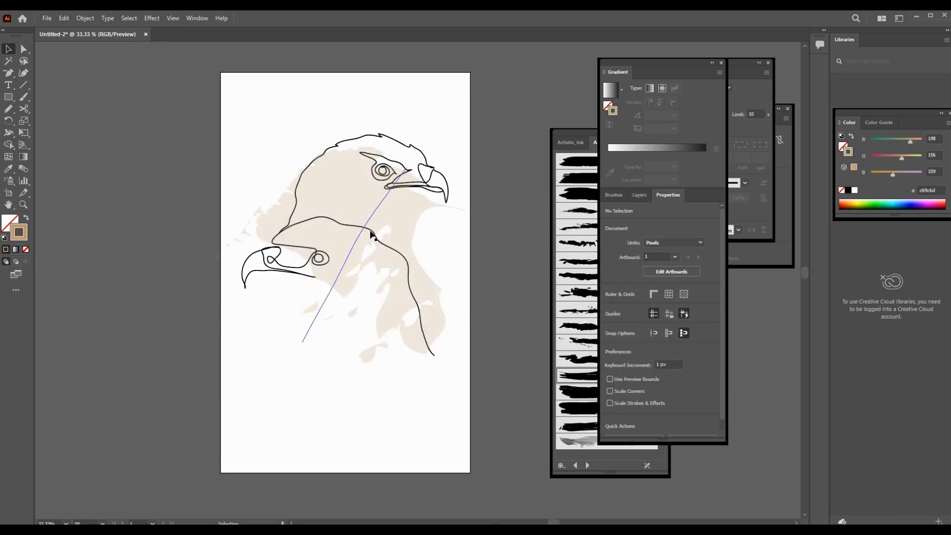
Step: Select the tan brush stroke and apply a different rough-edged brush to it
click(369, 232)
click(580, 341)
click(582, 327)
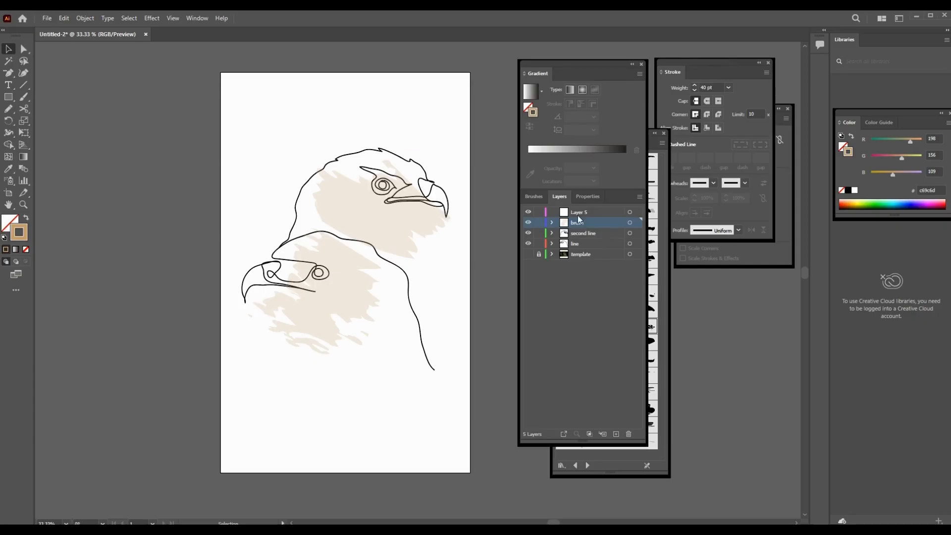
Step: Rename Layer 5 as botanical
double_click(578, 213)
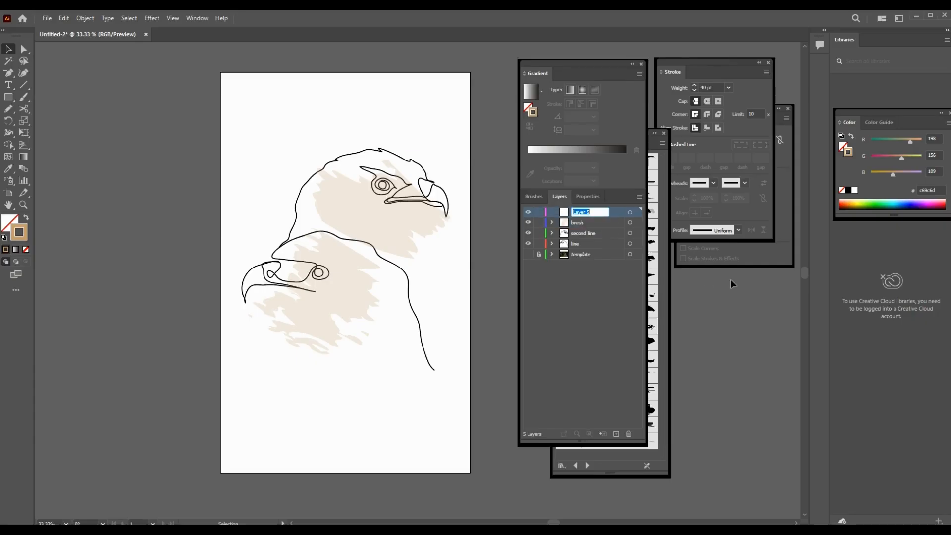
text(botanica)
key(Return)
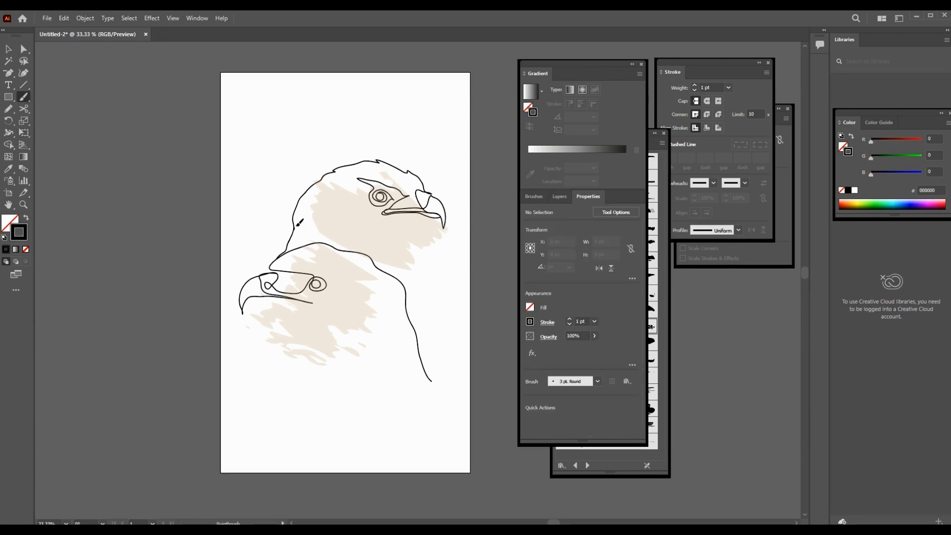
Step: Draw a wavy stem with three outlined leaves rising above the upper eagle's head, using the 3 pt Round brush in black
mouse_move(297, 227)
mouse_down()
mouse_move(319, 214)
mouse_move(358, 161)
mouse_move(394, 145)
mouse_move(363, 112)
mouse_move(335, 124)
mouse_move(309, 120)
mouse_move(352, 109)
mouse_up()
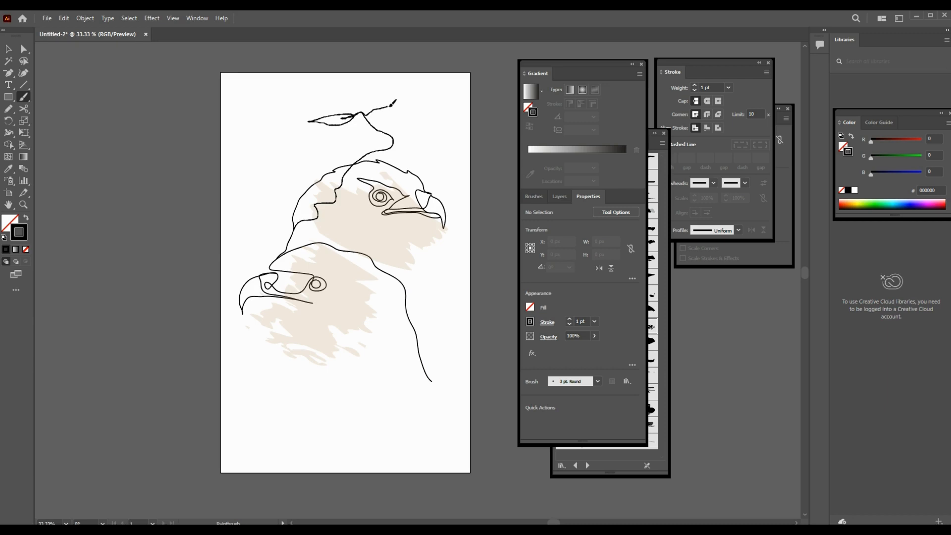
mouse_move(388, 105)
mouse_down()
mouse_move(397, 86)
mouse_move(436, 89)
mouse_move(397, 113)
mouse_move(372, 111)
mouse_up()
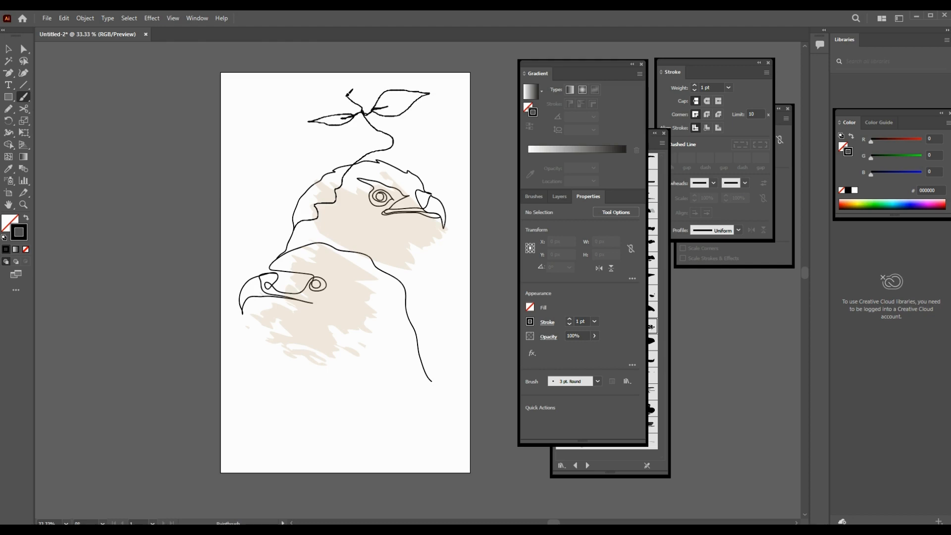
mouse_move(339, 94)
mouse_down()
mouse_move(315, 103)
mouse_move(336, 94)
mouse_move(297, 89)
mouse_move(249, 119)
mouse_move(316, 113)
mouse_move(339, 94)
mouse_up()
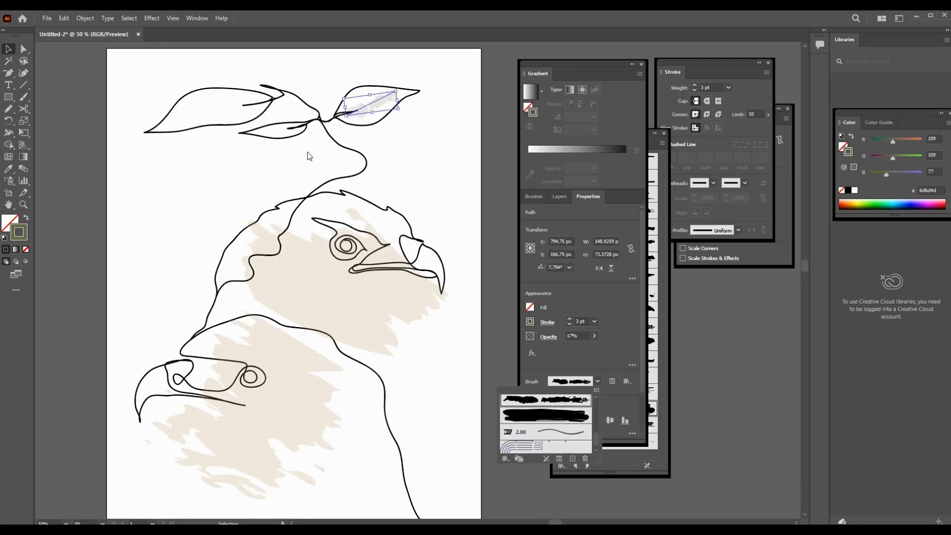
Step: Paint olive 3 pt texture strokes at 17% opacity inside the two left-hand leaves of the branch
key(b)
drag(300, 127, 250, 130)
drag(270, 99, 162, 121)
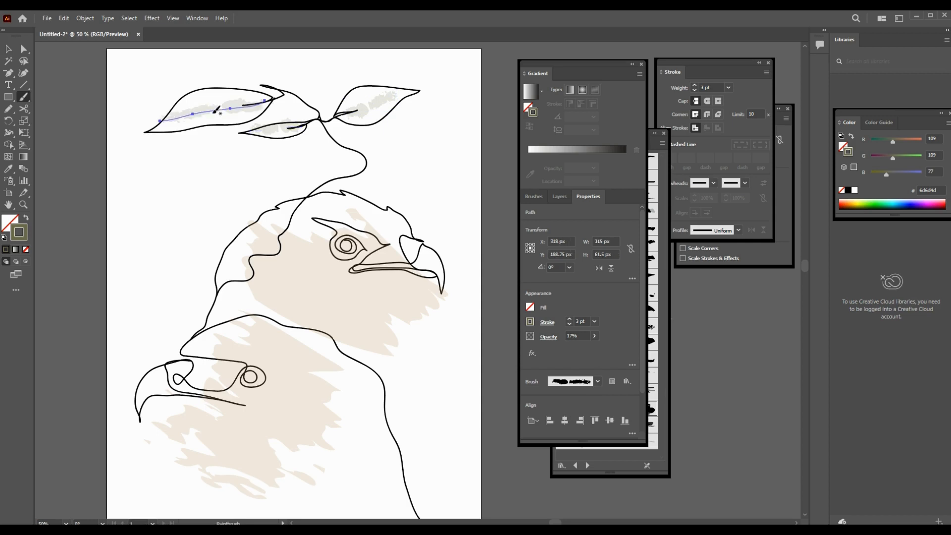
Step: Deselect the artwork, open the Character panel and arrange it and the Properties panel clear of the artboard
key(ctrl+t)
key(ctrl+shift+a)
key(z)
key(ctrl+minus)
drag(339, 280, 256, 291)
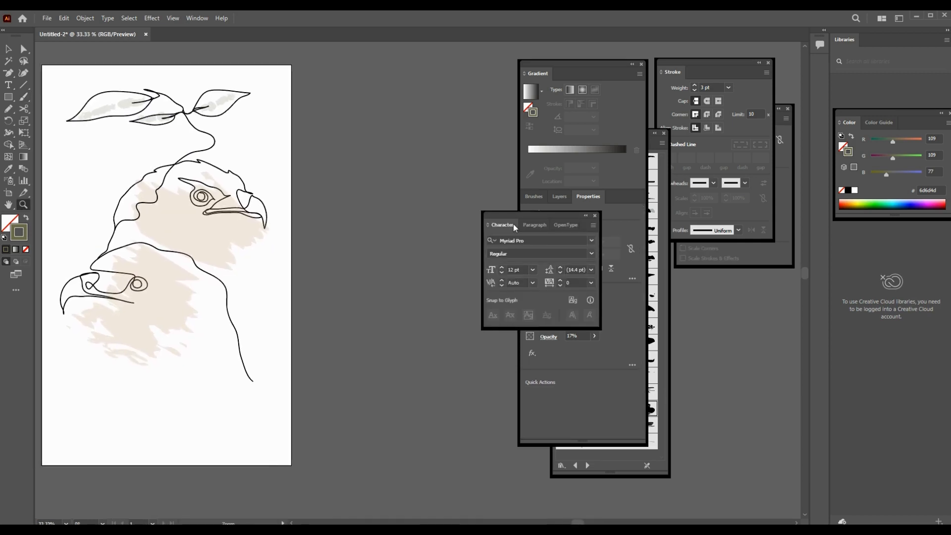
drag(514, 216, 684, 305)
drag(526, 65, 546, 65)
Step: Duplicate the artboard with its artwork directly to the right of the original
key(shift+o)
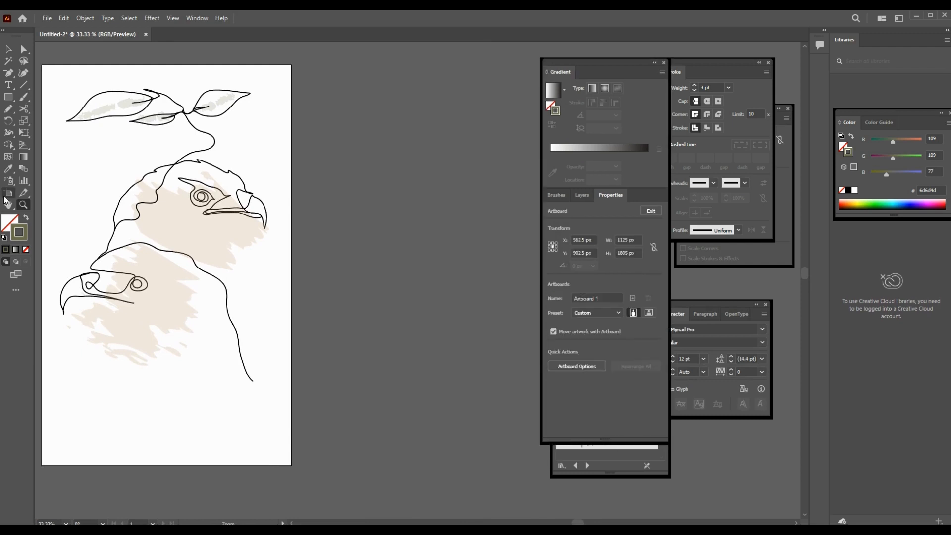
drag(261, 294, 512, 295)
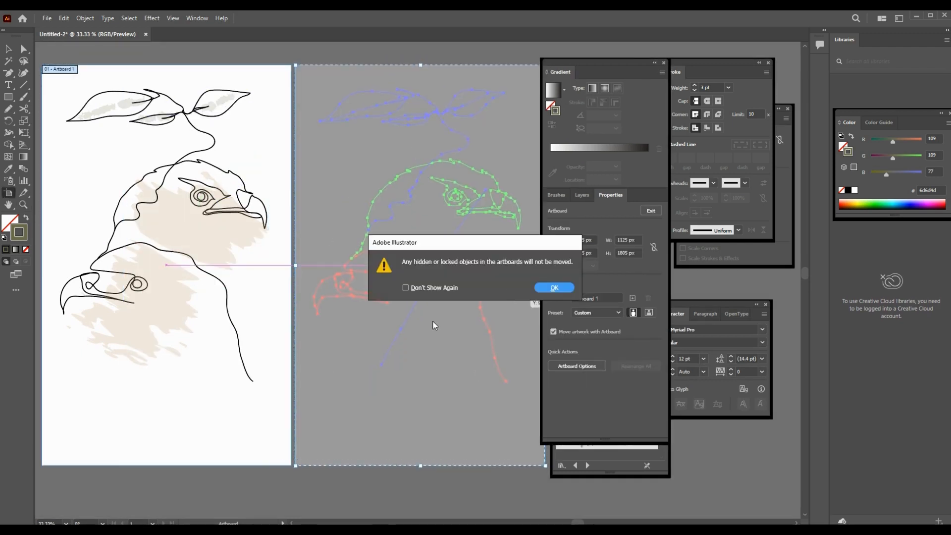
key(Return)
key(Escape)
Step: Copy the leafy branch 1145 px horizontally from the second artboard back onto the first, then deselect it
drag(48, 78, 433, 142)
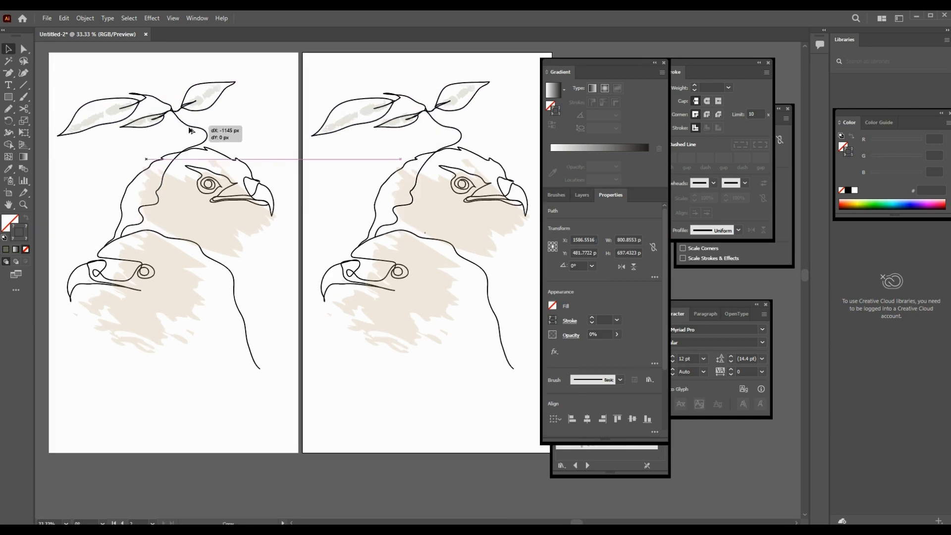
drag(189, 130, 189, 129)
click(263, 123)
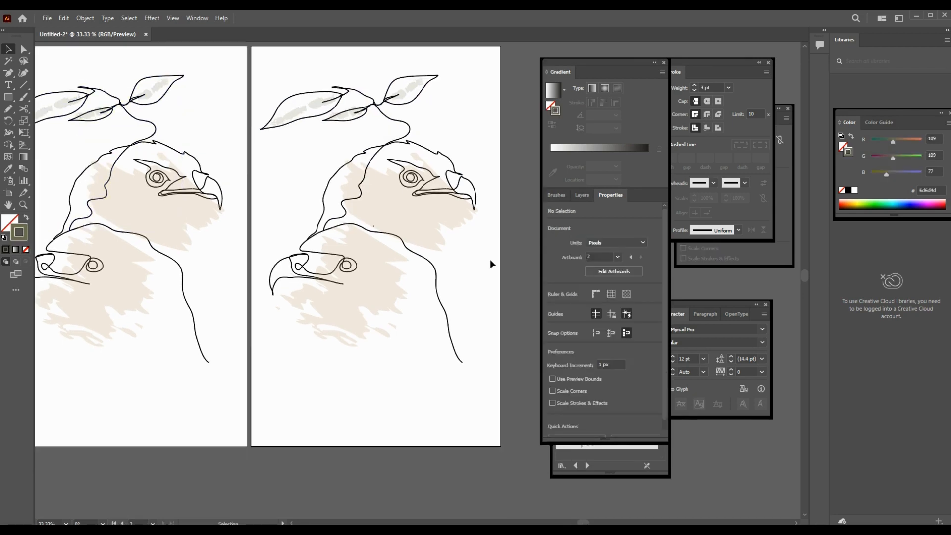
Step: Draw an olive, strokeless 1125 by 1805 px rectangle covering the second artboard and send it to the back
key(m)
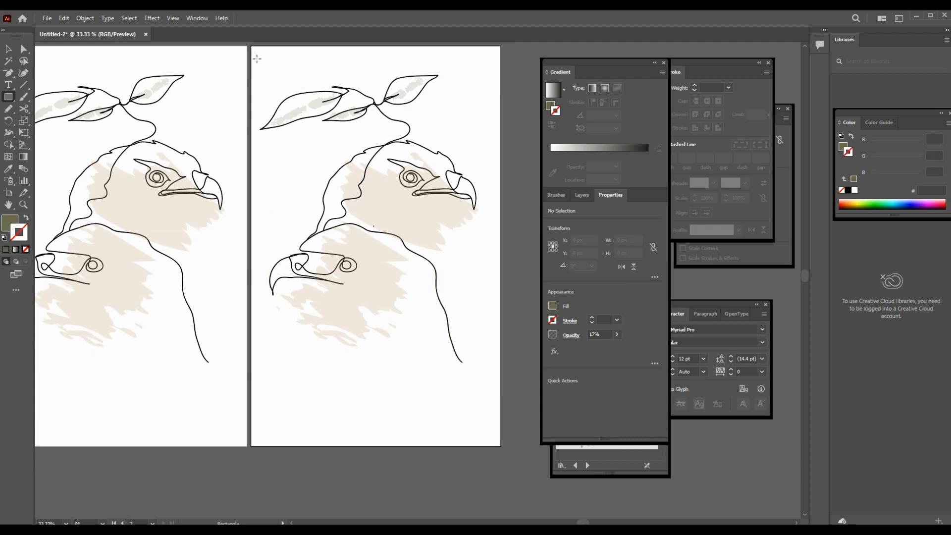
drag(251, 46, 501, 446)
key(v)
key(ctrl+shift+bracketleft)
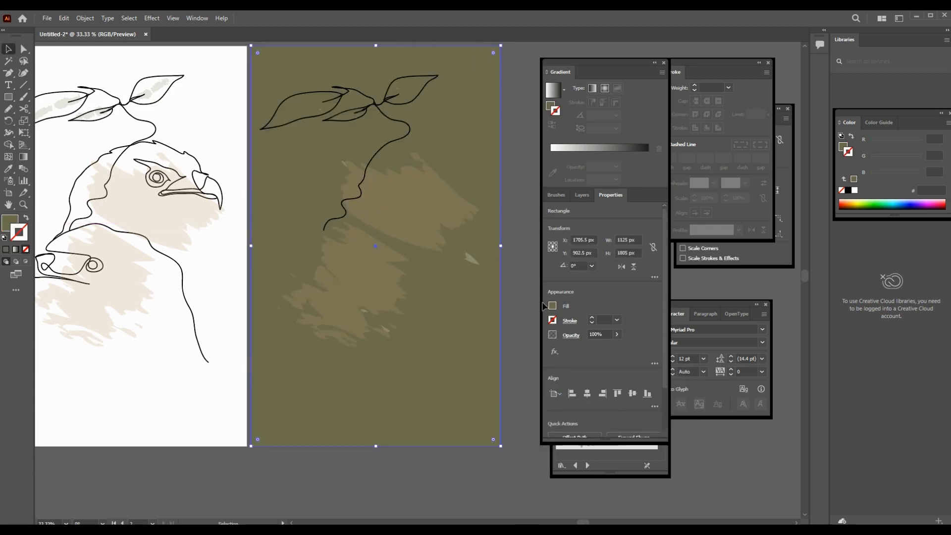
Step: Move the background rectangle onto a new layer between the line and template layers
click(582, 195)
click(575, 221)
drag(617, 336, 622, 389)
click(638, 433)
click(574, 346)
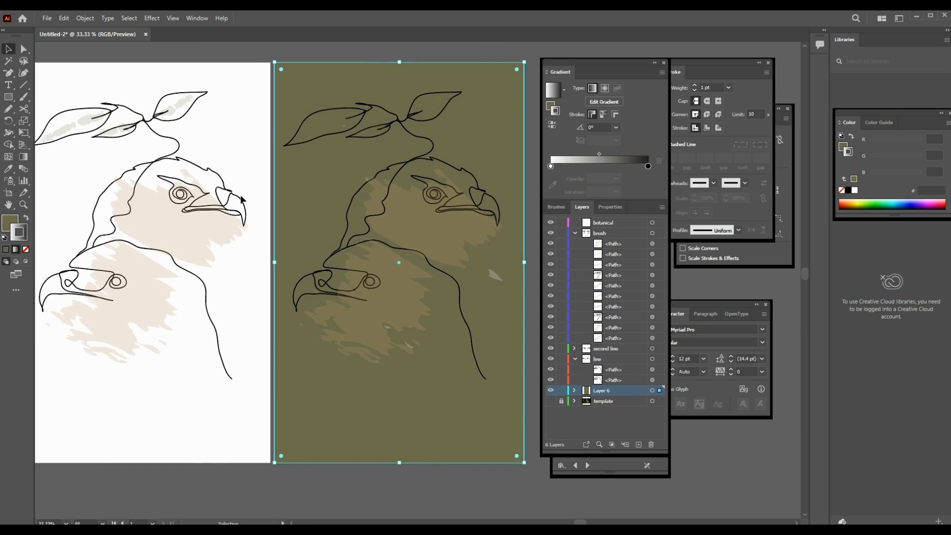
Step: Fill the background rectangle with a linear gradient and set its end stop to tan (c69c6d)
click(26, 218)
click(550, 106)
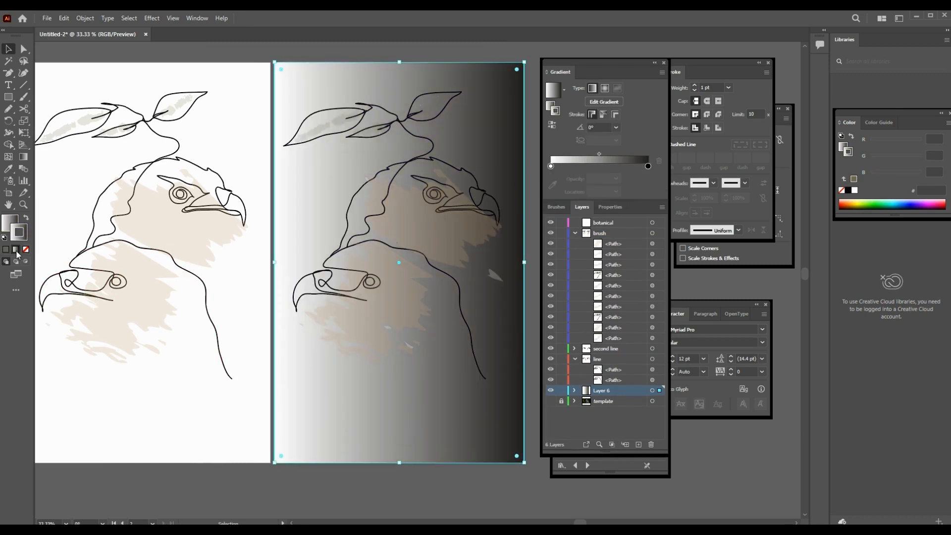
key(g)
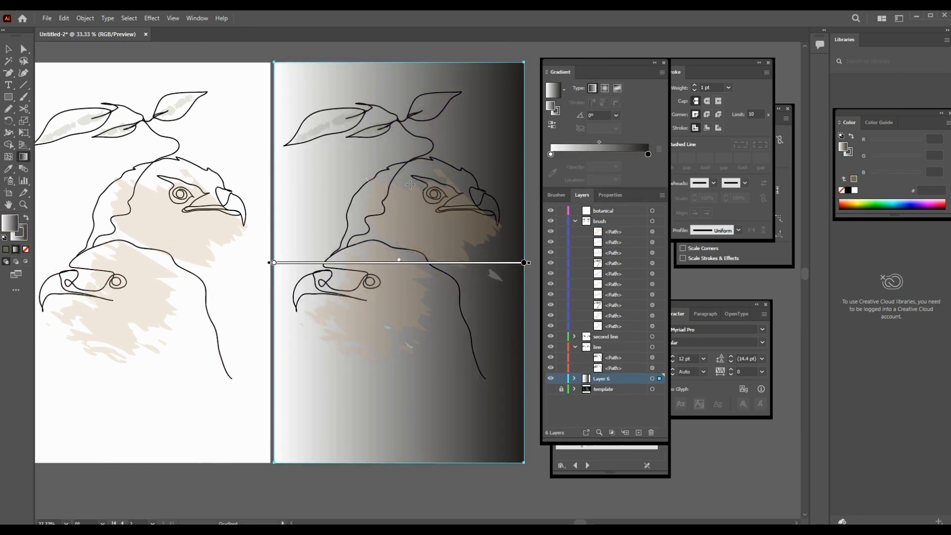
double_click(648, 155)
click(548, 200)
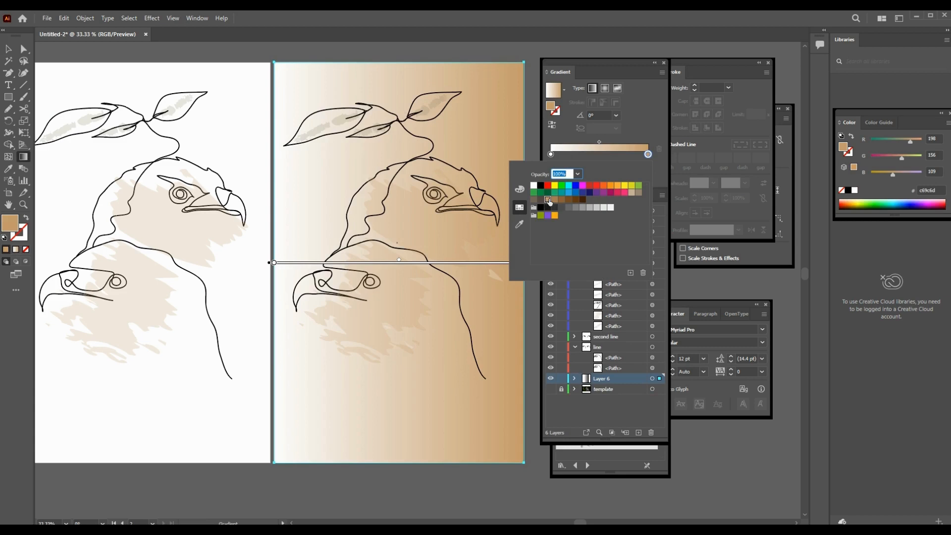
click(501, 262)
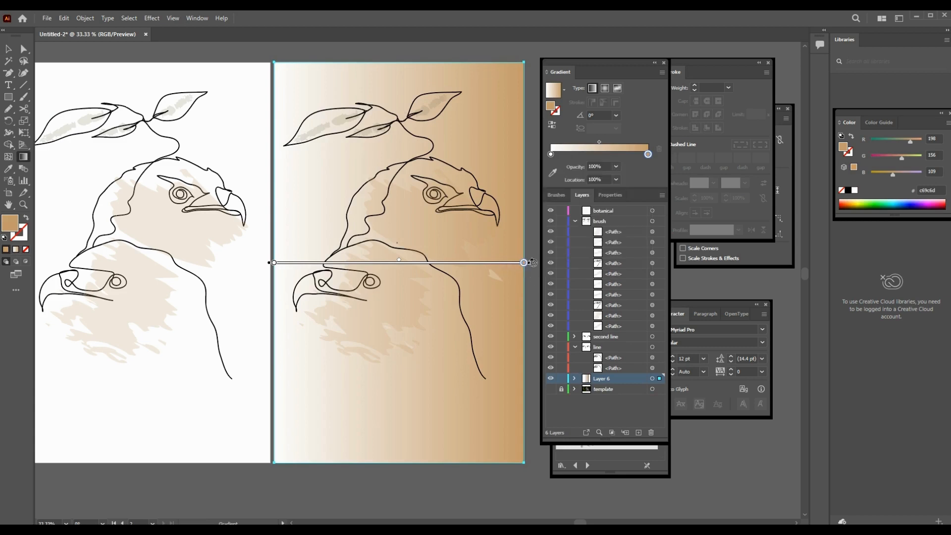
Step: Turn the background gradient to about -90° and stretch it over the artboard's height, placing the tan stop at about 95%
mouse_move(533, 262)
mouse_down()
mouse_move(471, 418)
mouse_move(263, 510)
mouse_up()
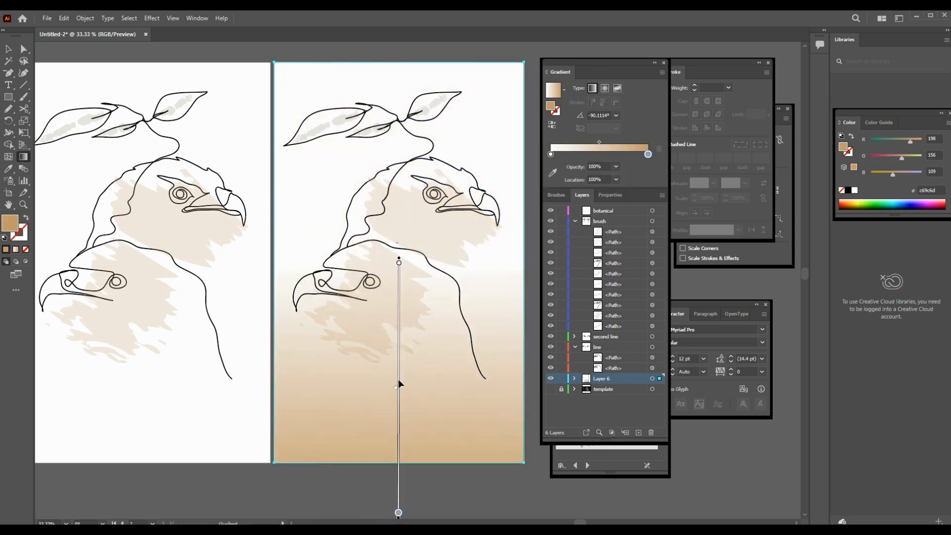
drag(400, 384, 400, 178)
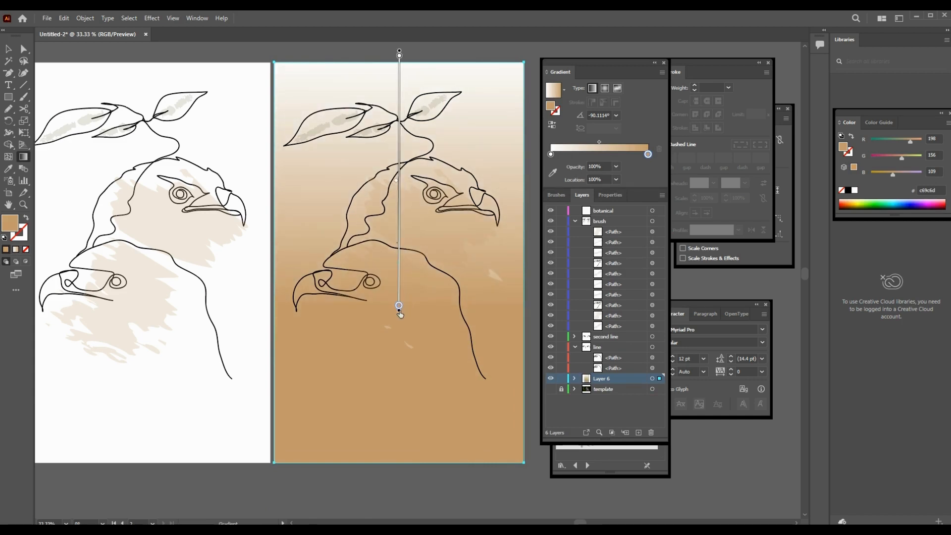
drag(398, 306, 398, 517)
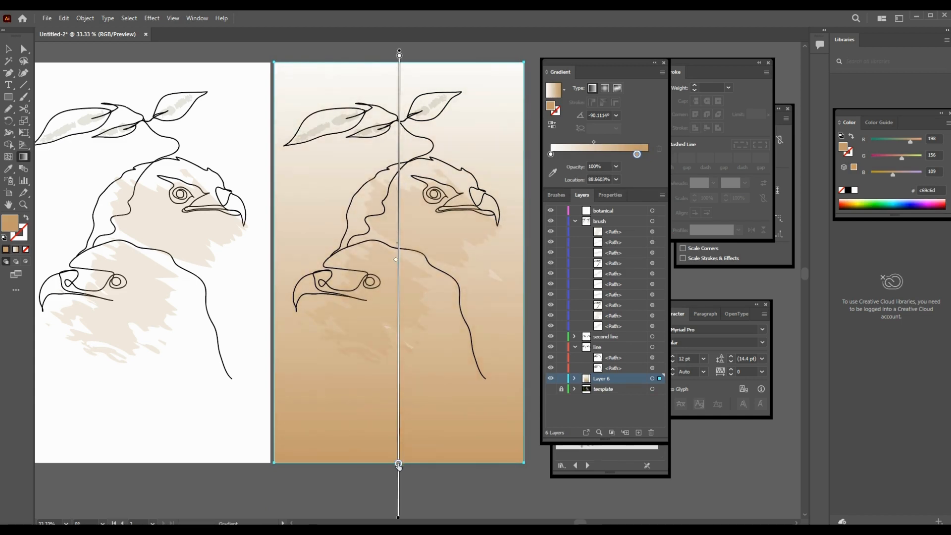
drag(399, 465, 399, 491)
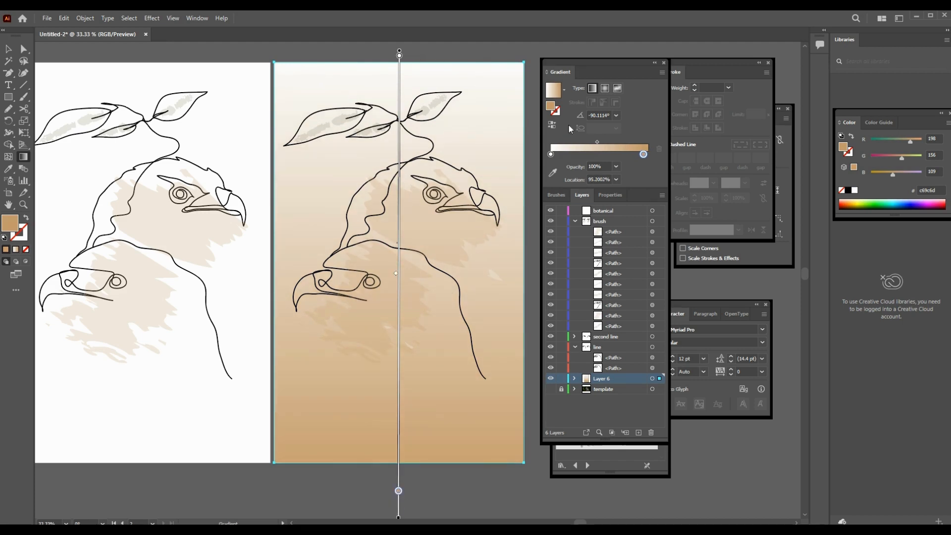
Step: Change the gradient's white starting stop to muted green (65a888)
double_click(550, 154)
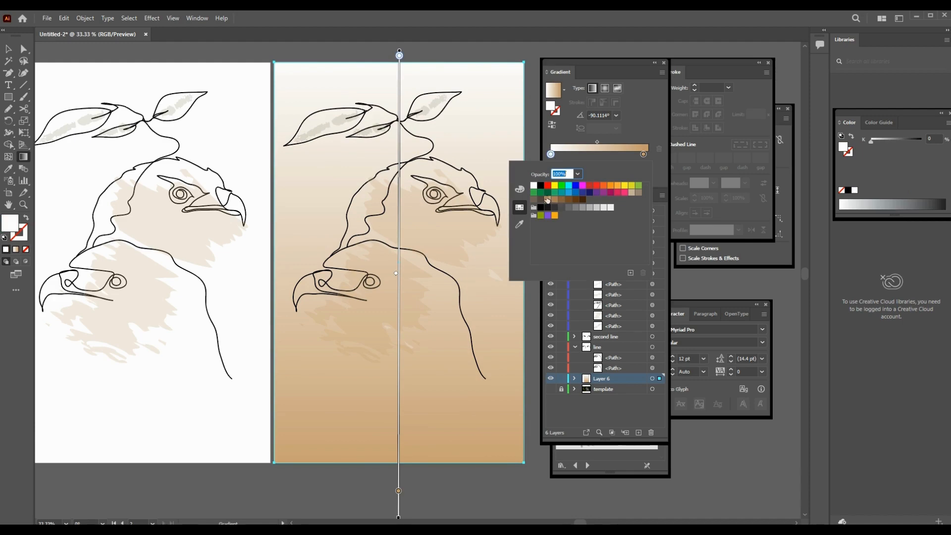
click(561, 193)
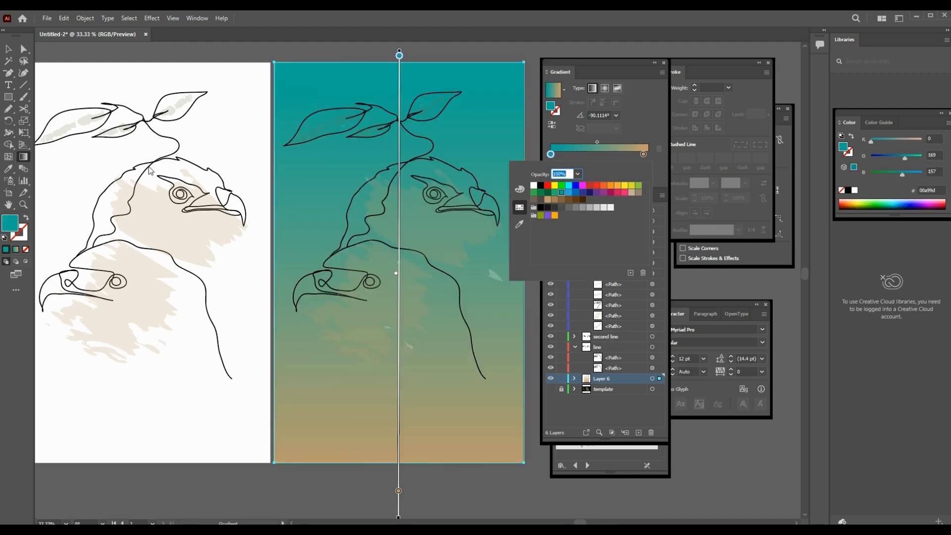
double_click(10, 223)
click(745, 207)
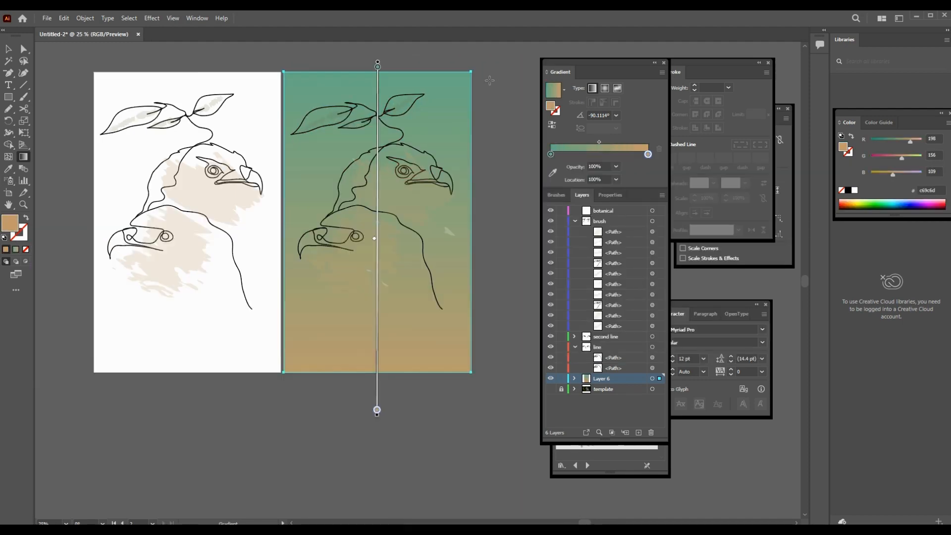
Step: Extend the gradient well below the artboard and place its tan stop at about 89%
scroll(373, 336, down, 1)
mouse_move(377, 374)
mouse_down()
mouse_move(375, 269)
mouse_move(377, 477)
mouse_up()
mouse_move(377, 337)
mouse_down()
mouse_move(376, 435)
mouse_move(377, 425)
mouse_up()
scroll(495, 202, up, 3)
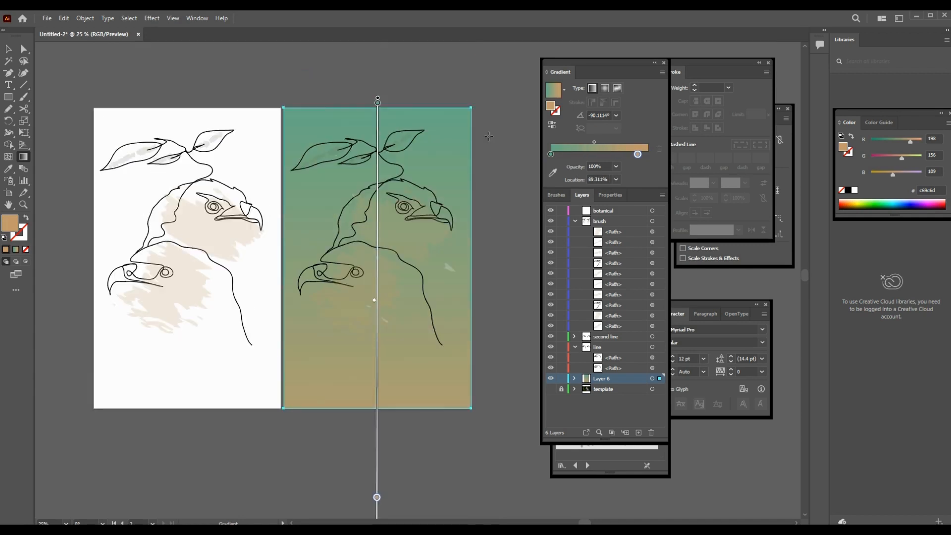
Step: Lower the opacity of the gradient's green starting stop
click(550, 154)
click(616, 167)
click(623, 244)
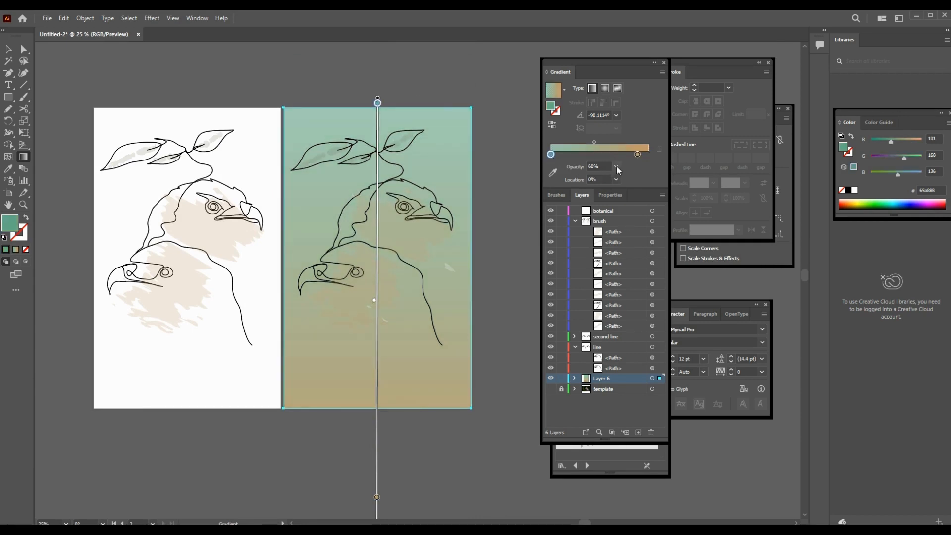
click(616, 166)
click(627, 222)
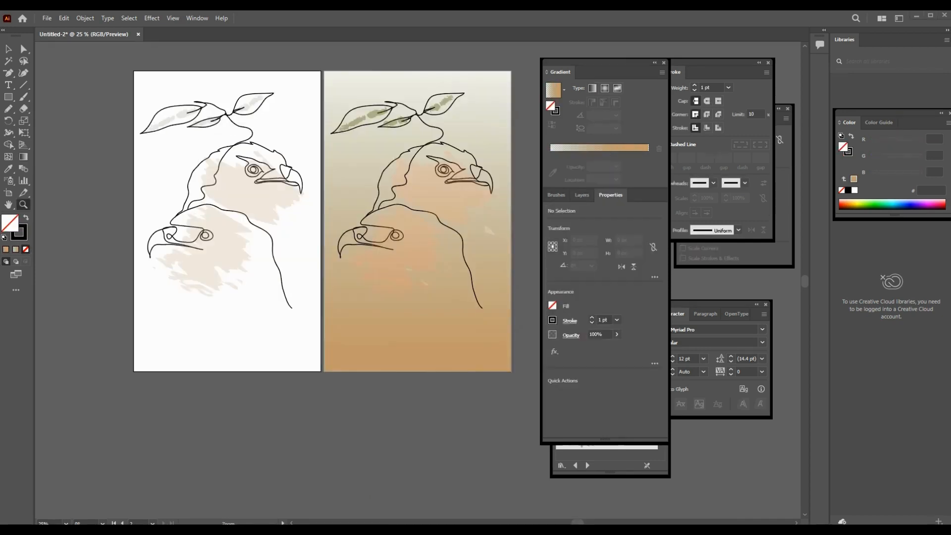
Step: Copy the leafy branch to the lower half of the first artboard and shrink it to about 536 by 572 px
key(v)
key(z)
click(374, 205)
key(v)
drag(70, 74, 297, 134)
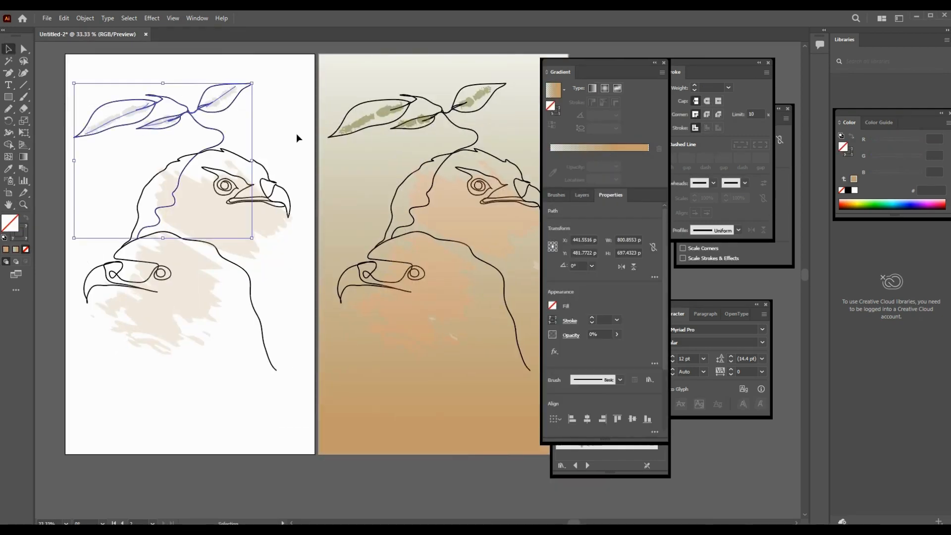
alt+drag(201, 126, 219, 324)
click(299, 280)
key(ctrl+z)
mouse_move(215, 158)
alt+mouse_down()
mouse_move(254, 392)
mouse_move(259, 325)
mouse_move(248, 337)
alt+mouse_up()
drag(141, 395, 149, 418)
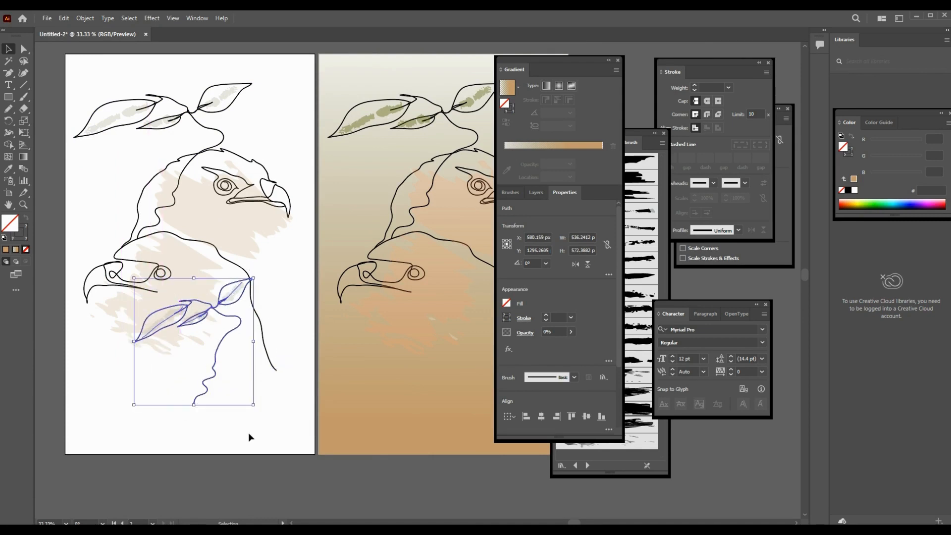
Step: Lock the topmost path in the brush layer and copy the small branch with its leaf strokes onto the gradient artboard
mouse_move(215, 352)
mouse_down()
mouse_move(228, 341)
mouse_move(227, 350)
mouse_move(128, 352)
mouse_move(386, 359)
mouse_move(381, 352)
mouse_up()
shift+click(213, 322)
click(535, 193)
click(515, 229)
shift+click(173, 322)
shift+click(208, 313)
shift+click(230, 345)
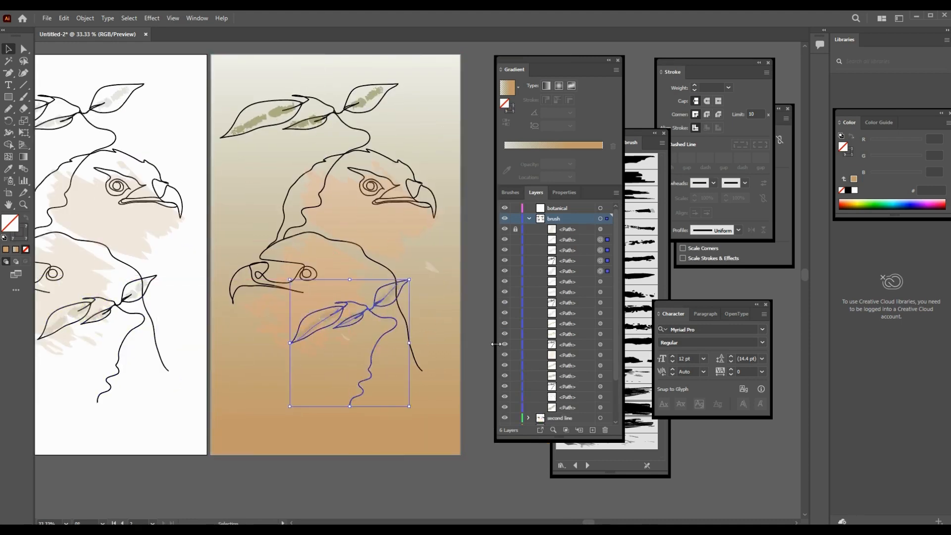
Step: Hide the panels and examine the small lower branches on both artboards up close
key(Tab)
click(448, 309)
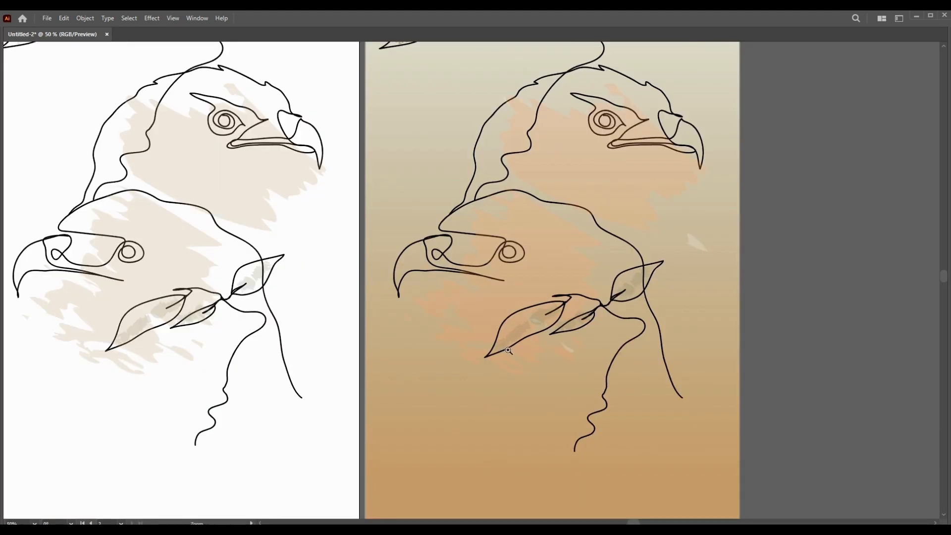
drag(509, 351, 575, 390)
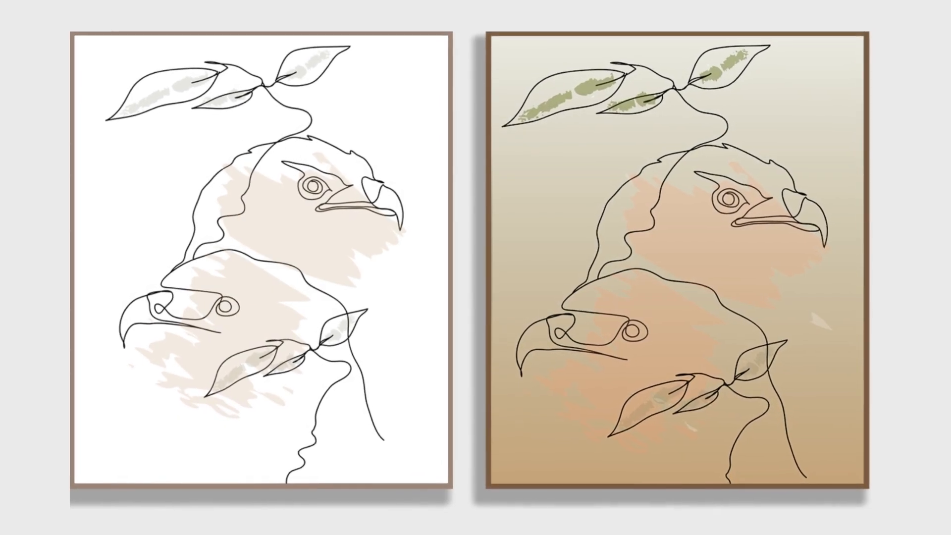